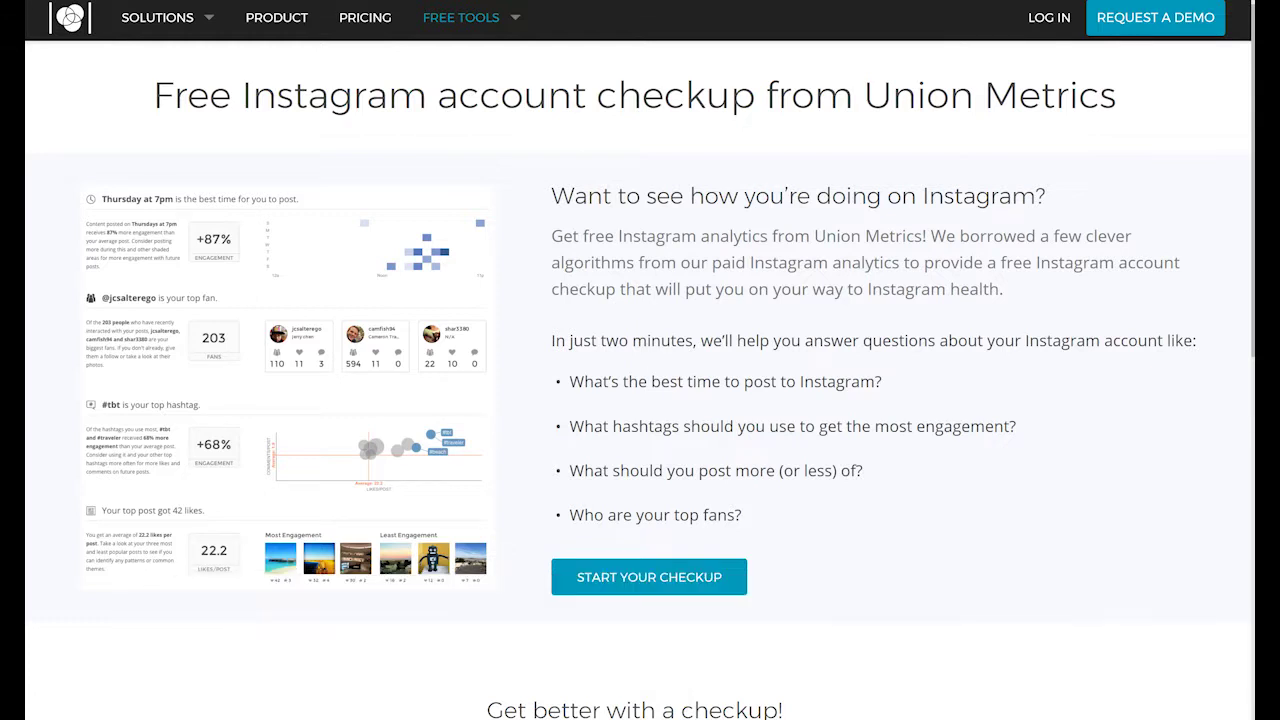
Start Union Metrics' free Instagram account checkup.
left_click(603, 585)
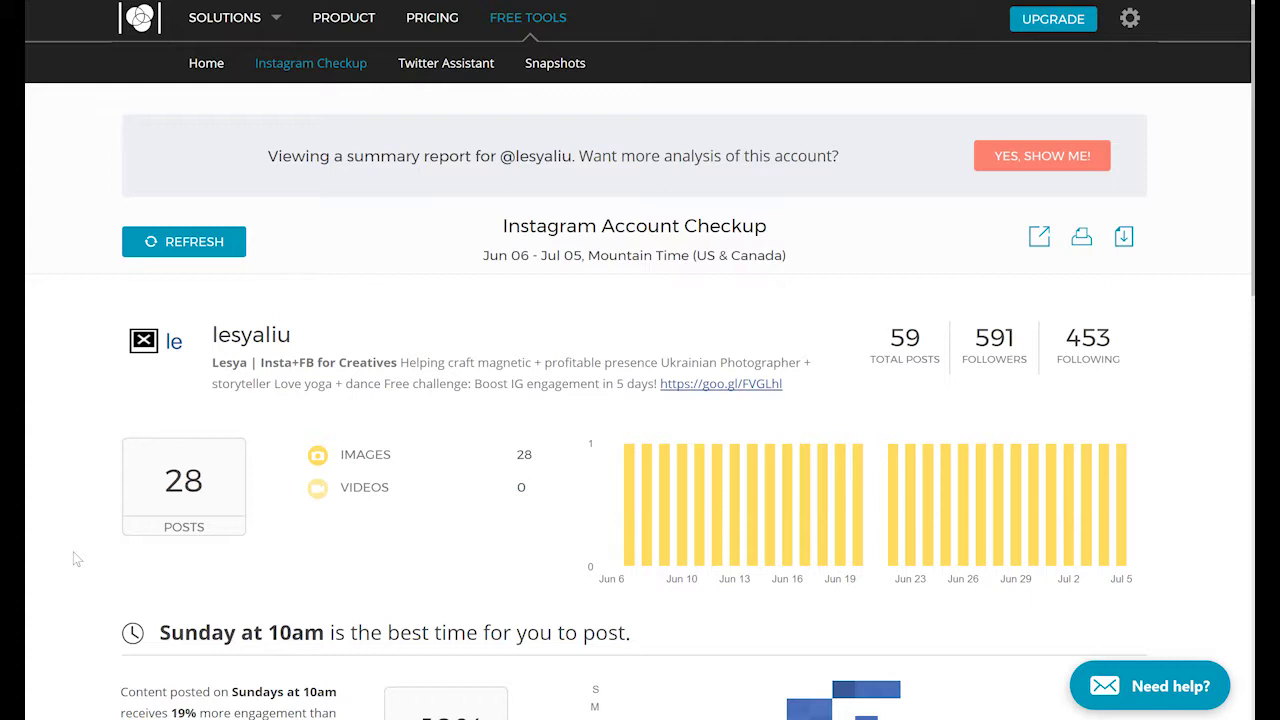
Refresh the checkup to Sep 12–Oct 11 data, showing Monday 11am as best posting time.
left_click(155, 250)
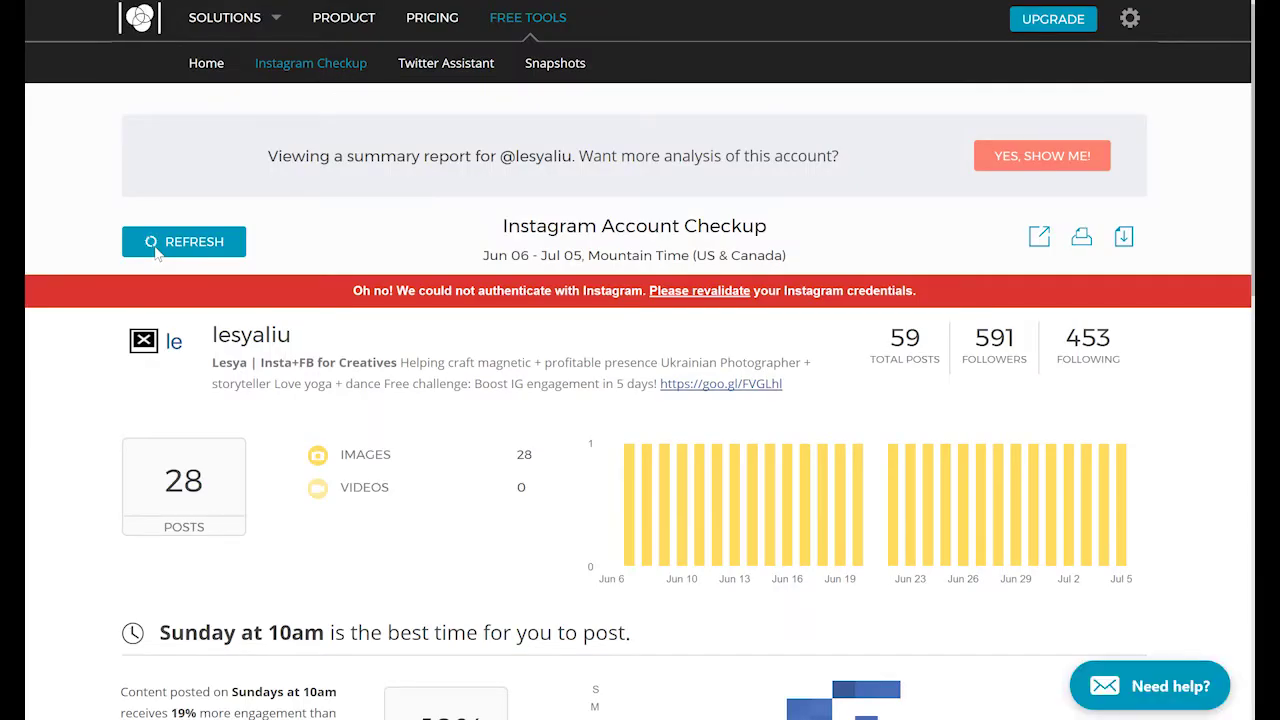
scroll(140, 400, "down", 4)
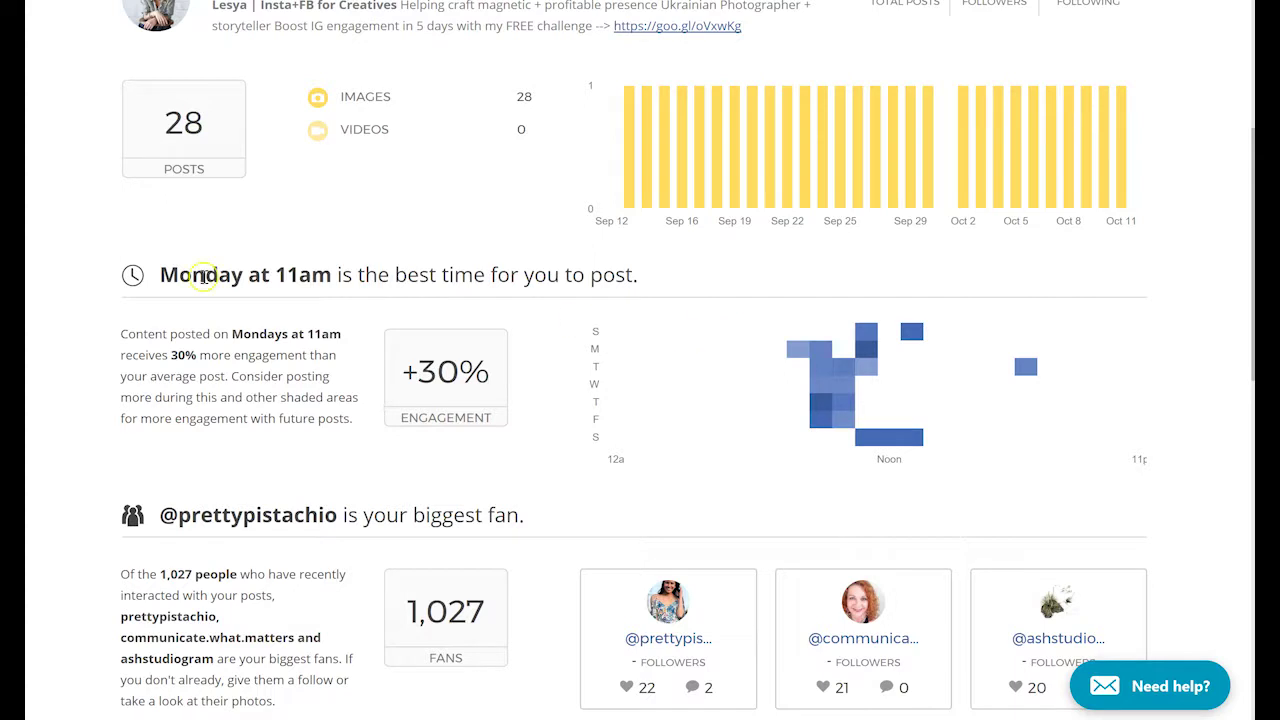
left_click_drag(156, 276, 322, 284)
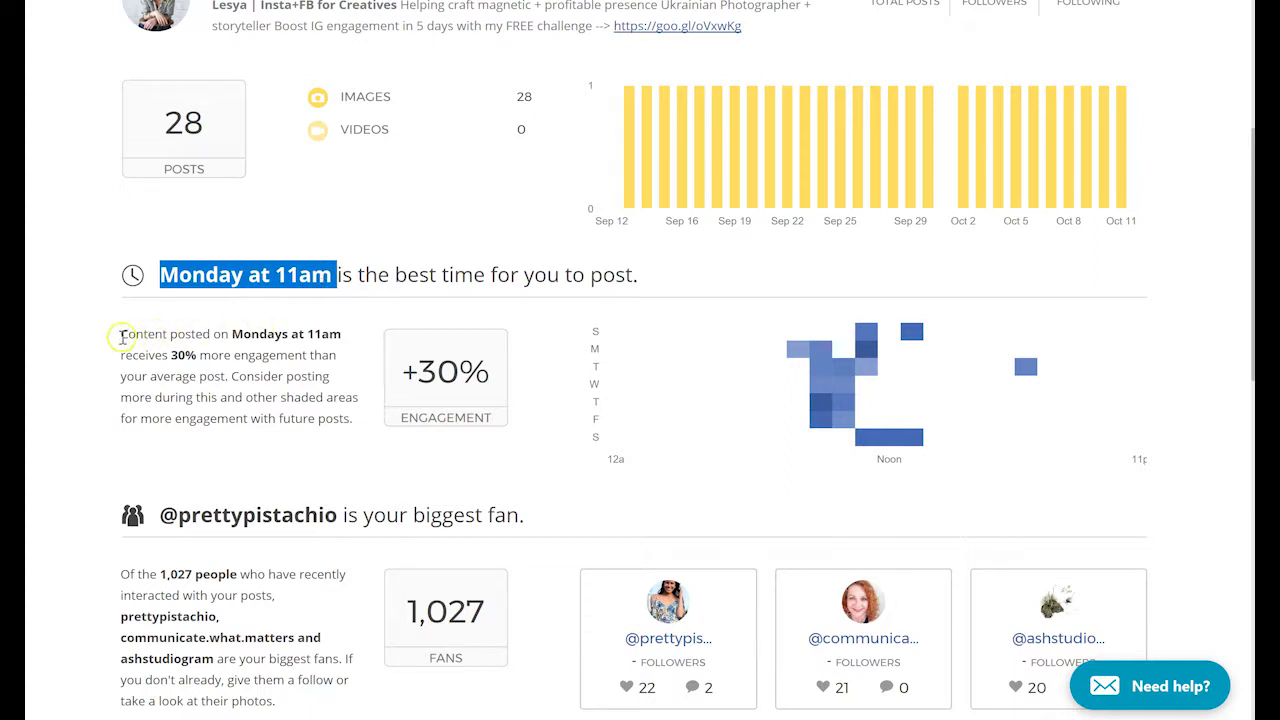
left_click_drag(123, 331, 195, 352)
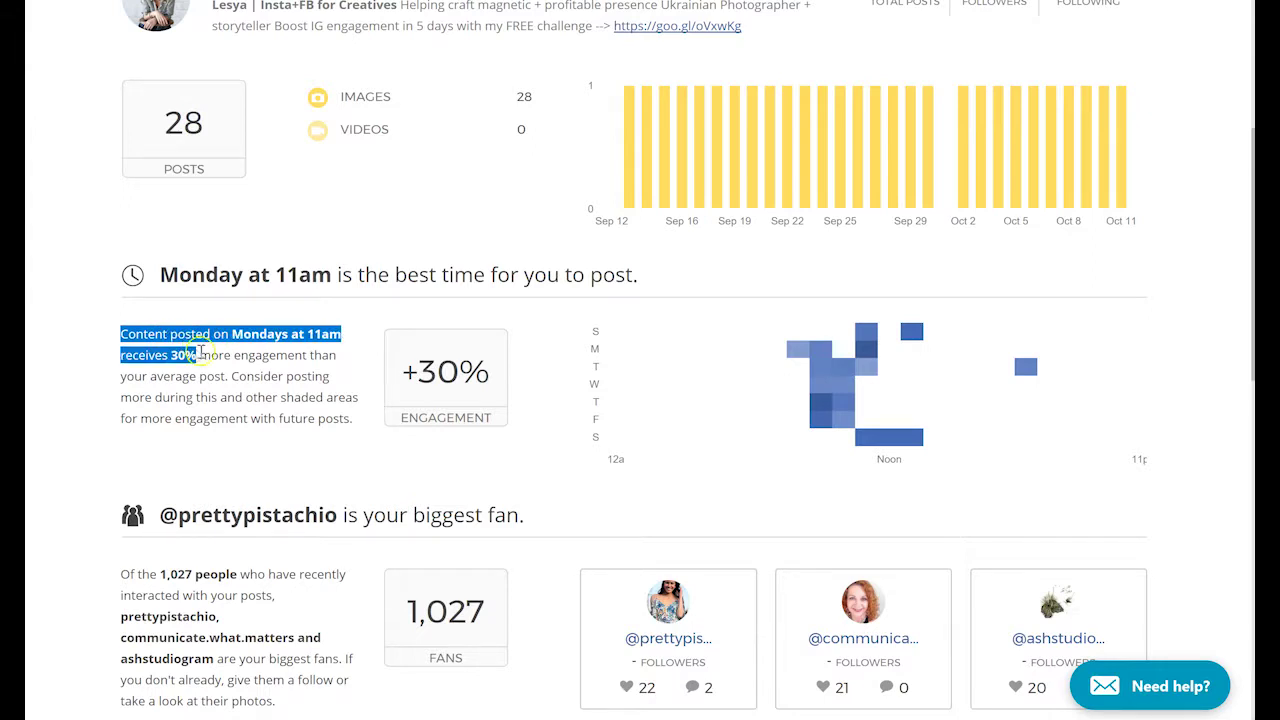
left_click(275, 425)
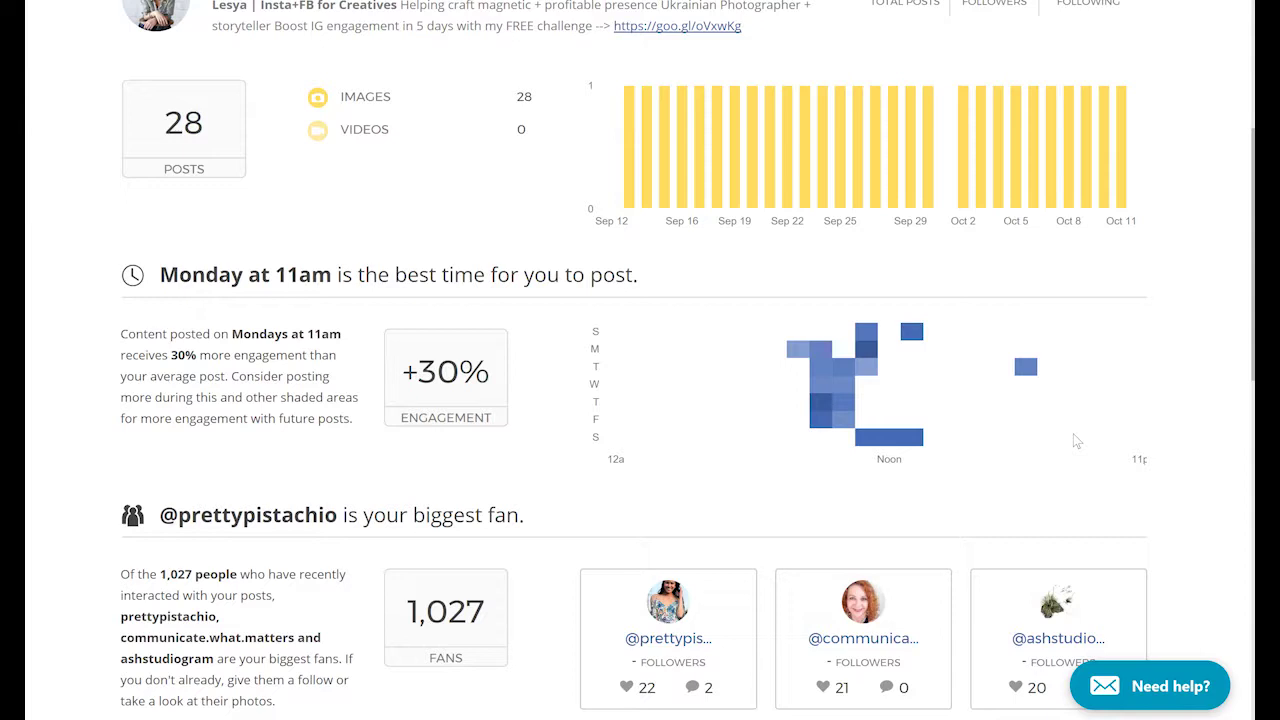
mouse_move(845, 382)
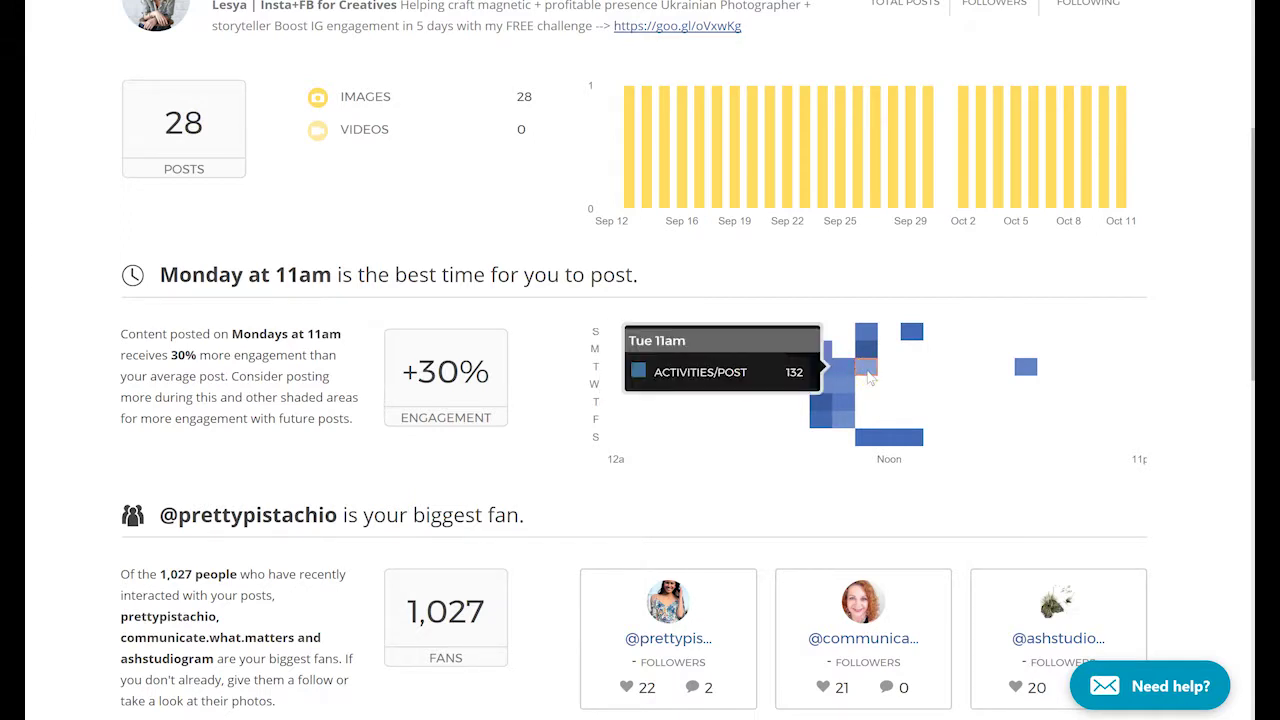
left_click(868, 377)
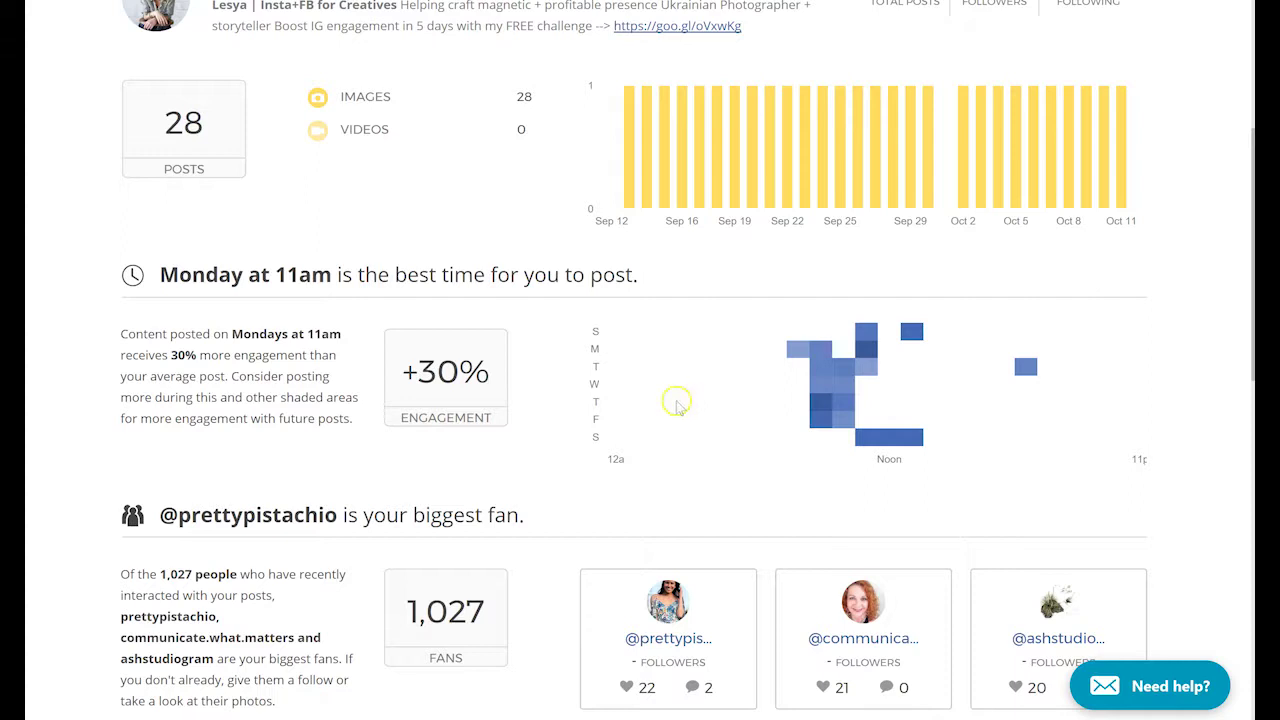
Scroll down to the top hashtag chart and view the #insta180 bubble's stats.
scroll(580, 528, "down", 2)
scroll(580, 535, "down", 5)
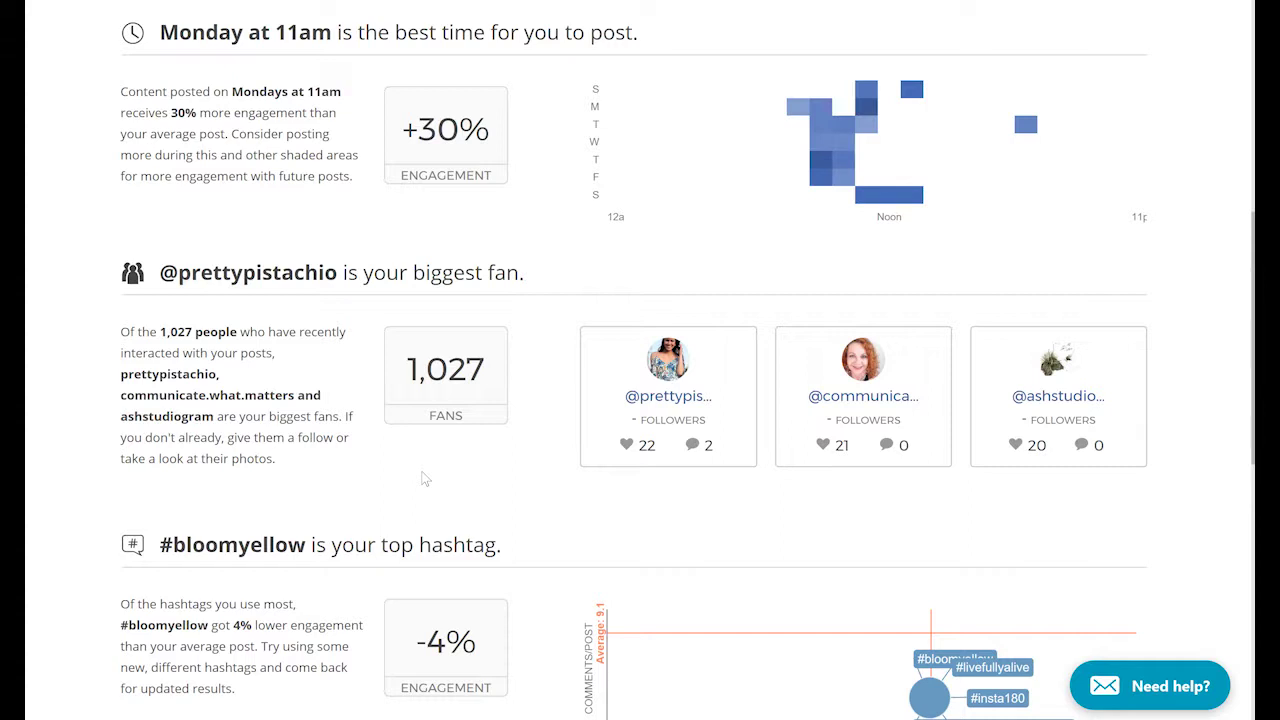
scroll(463, 486, "down", 1)
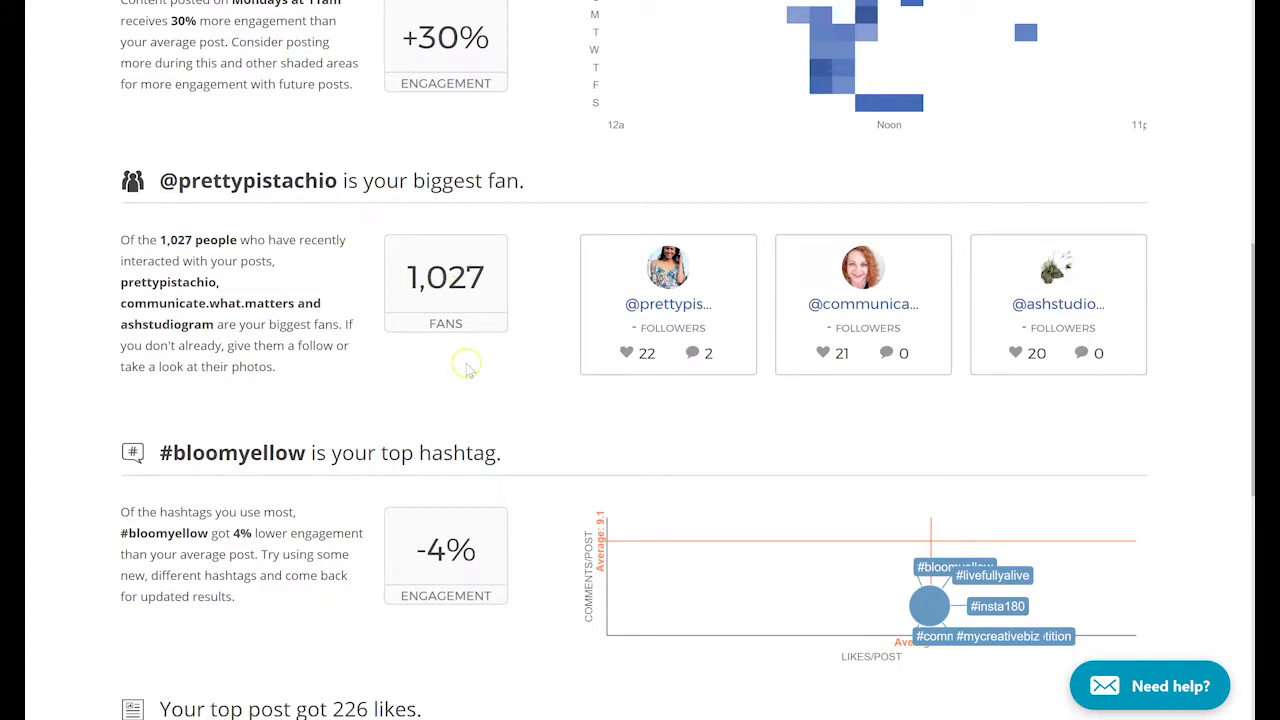
scroll(465, 368, "down", 1)
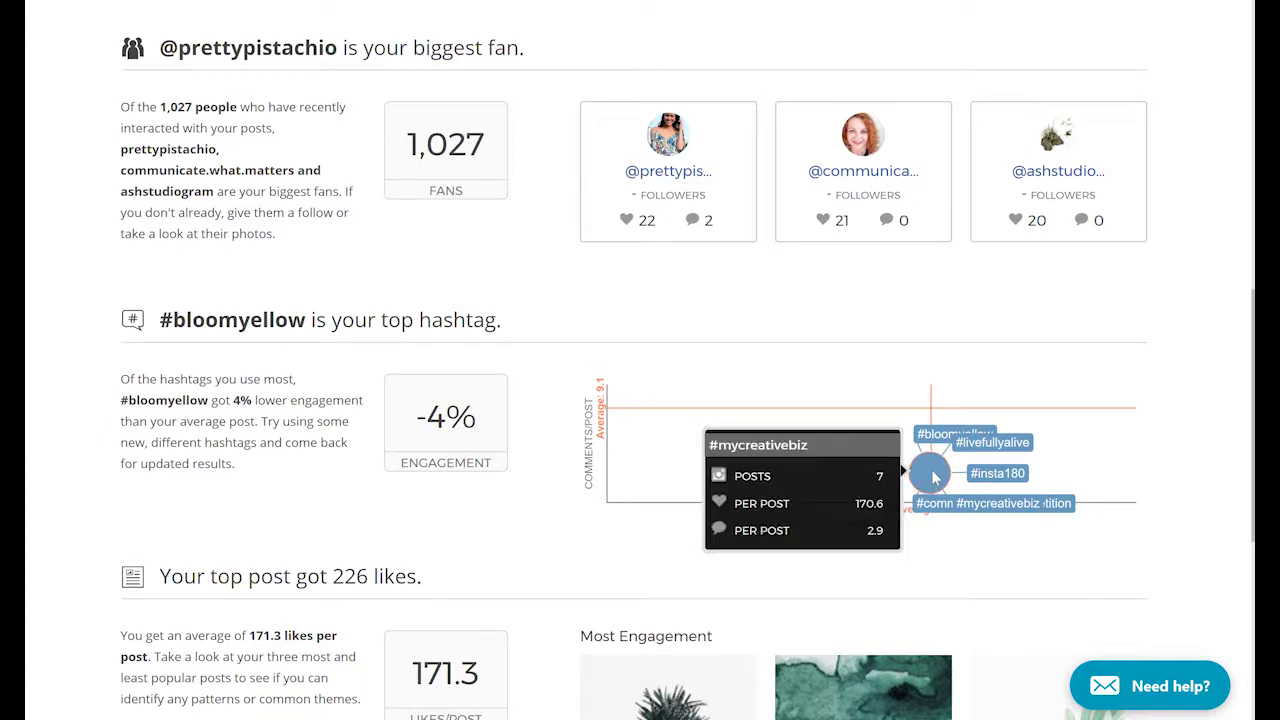
left_click(996, 474)
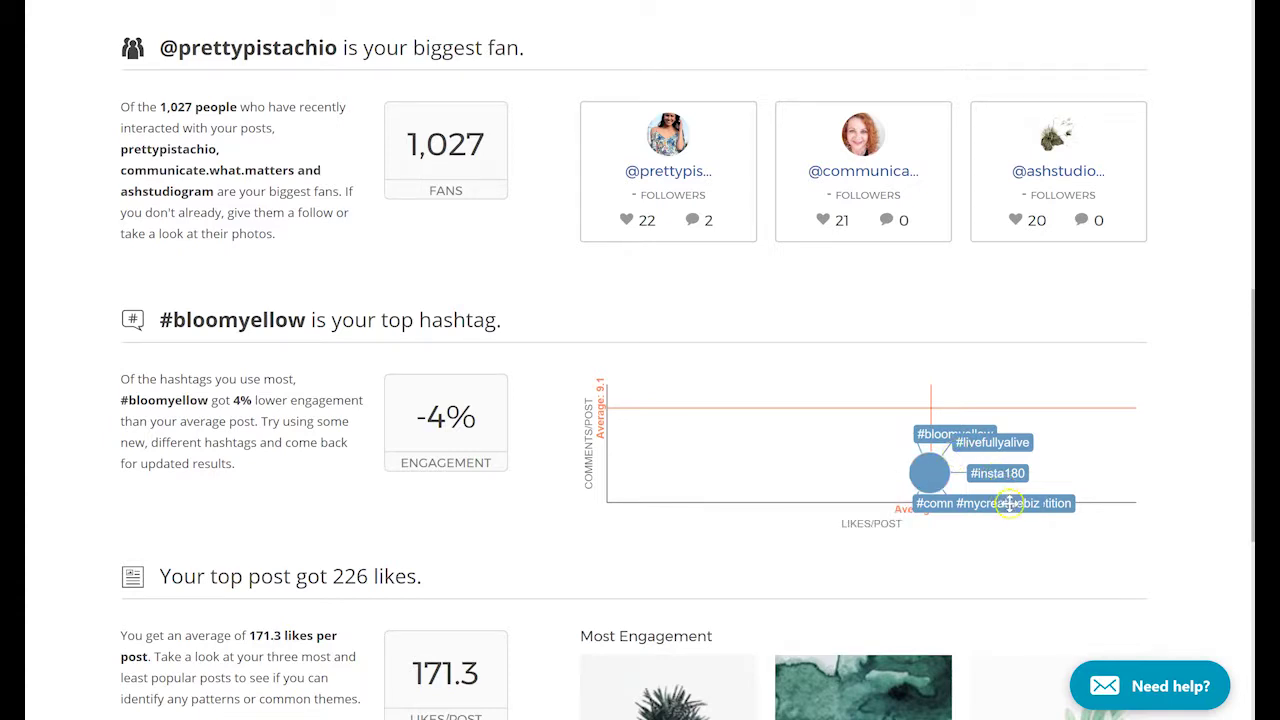
Keep the #mycreativebiz stats showing, then check the overlapping hashtag label's stats.
left_click(928, 472)
left_click(937, 467)
left_click(938, 460)
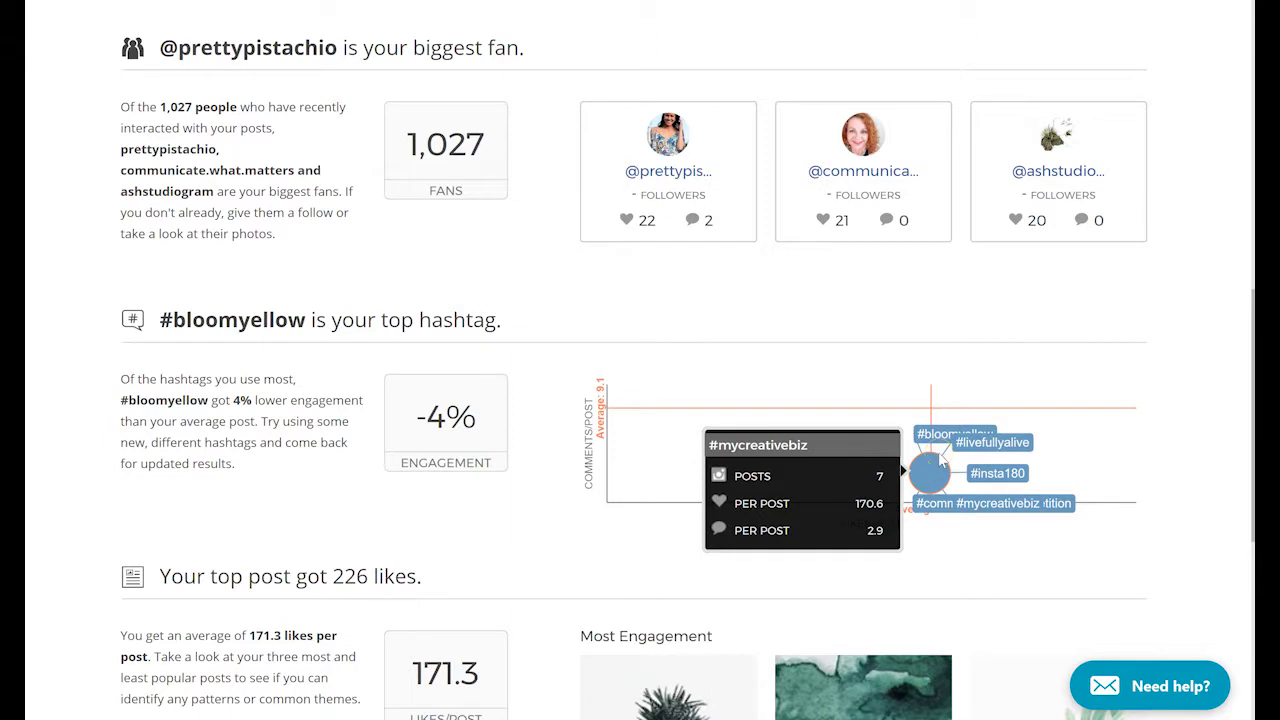
left_click(1061, 503)
scroll(289, 453, "down", 4)
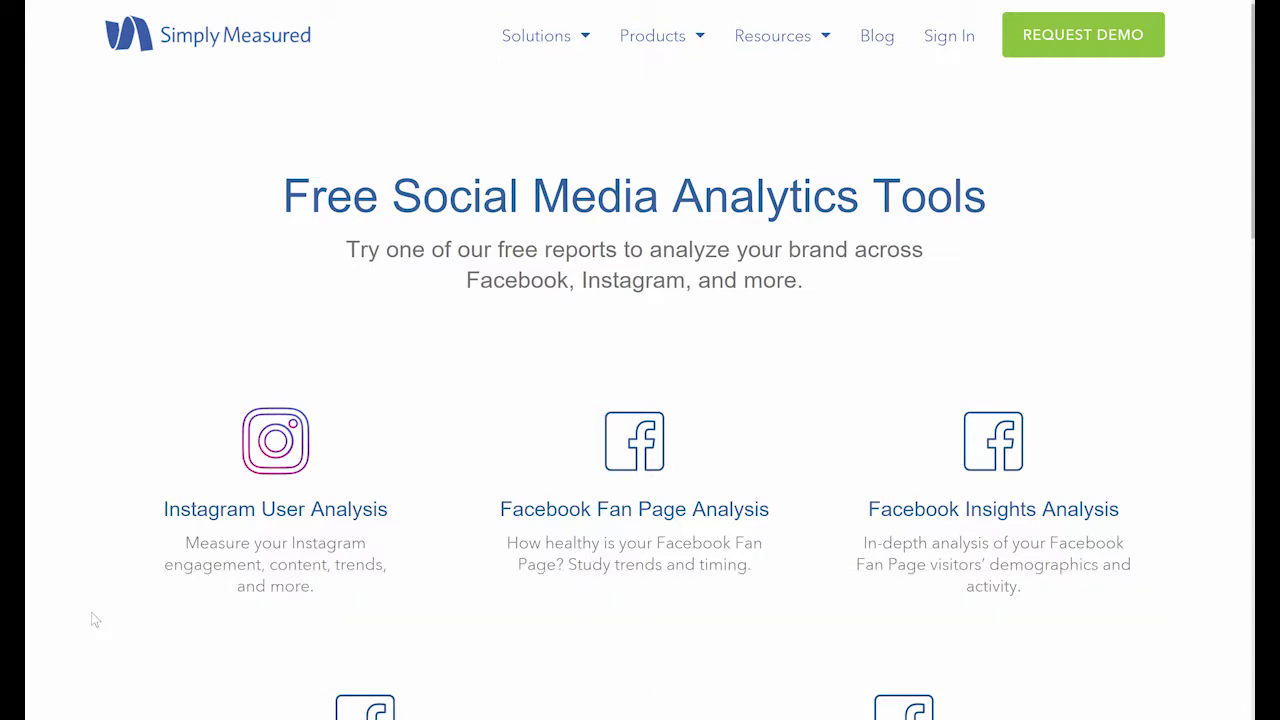
Open the Instagram User Analysis report from Simply Measured's free tools page.
scroll(486, 463, "down", 1)
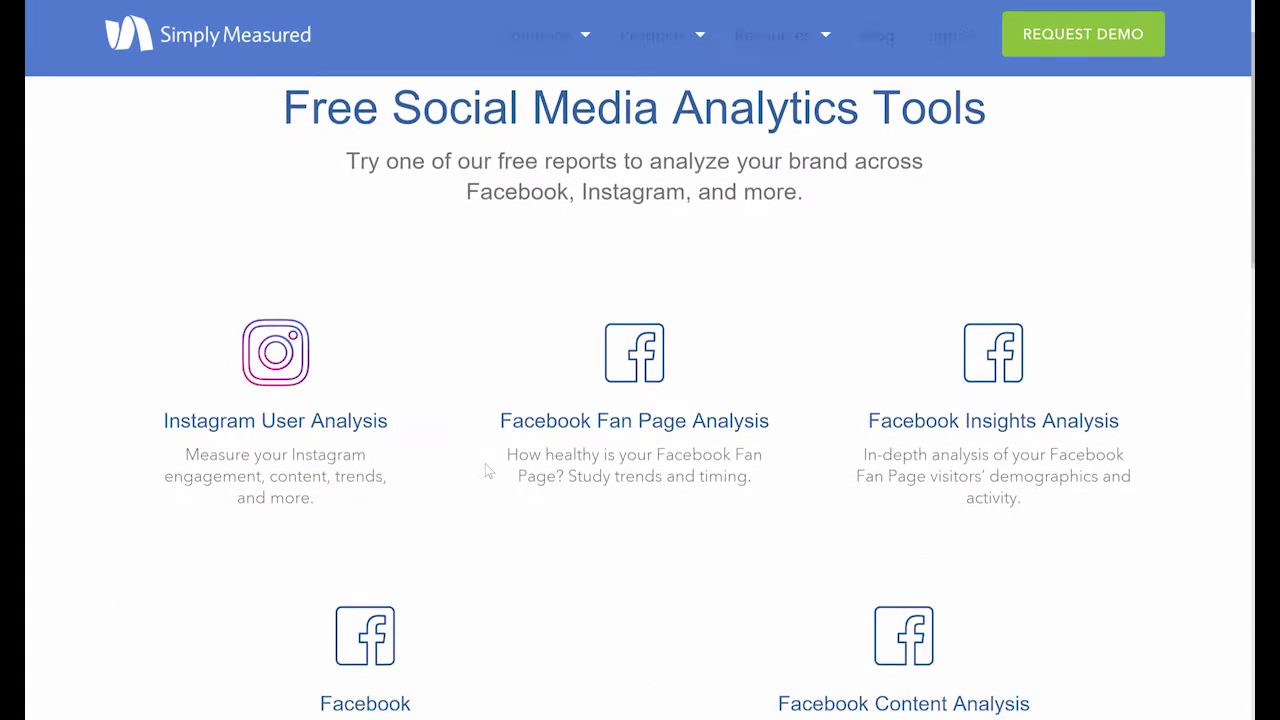
left_click(483, 443)
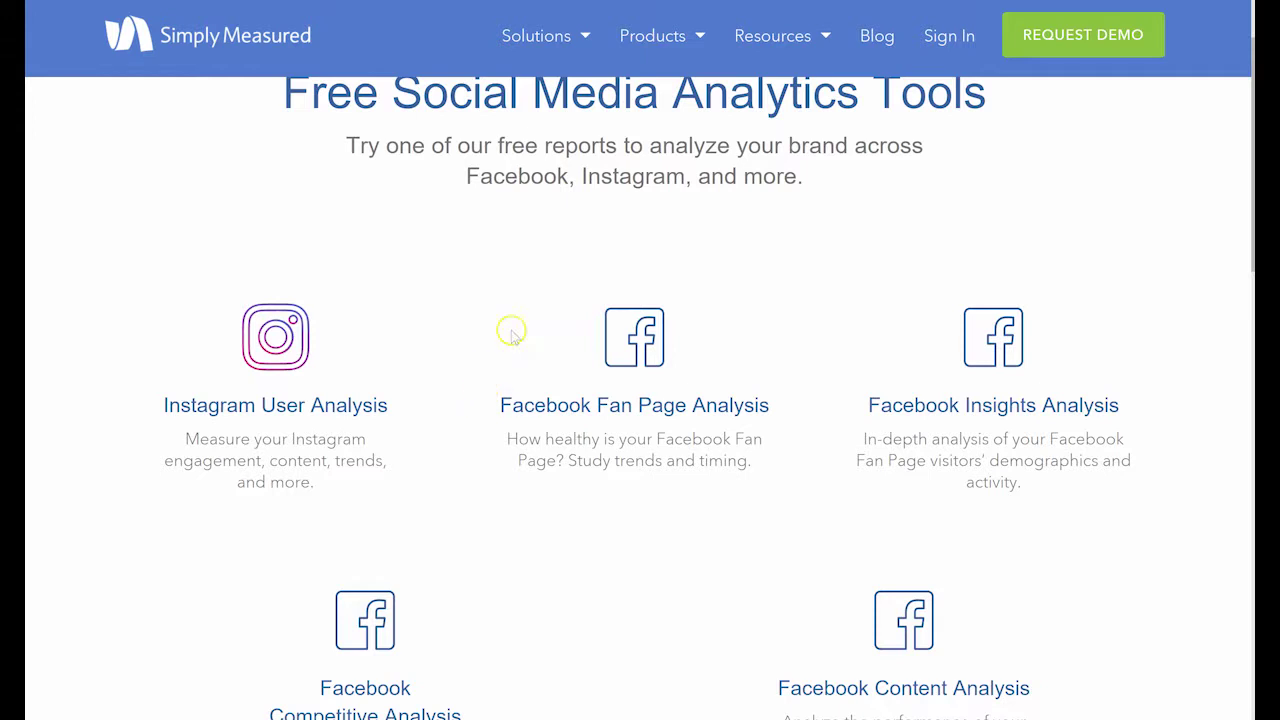
scroll(455, 503, "down", 3)
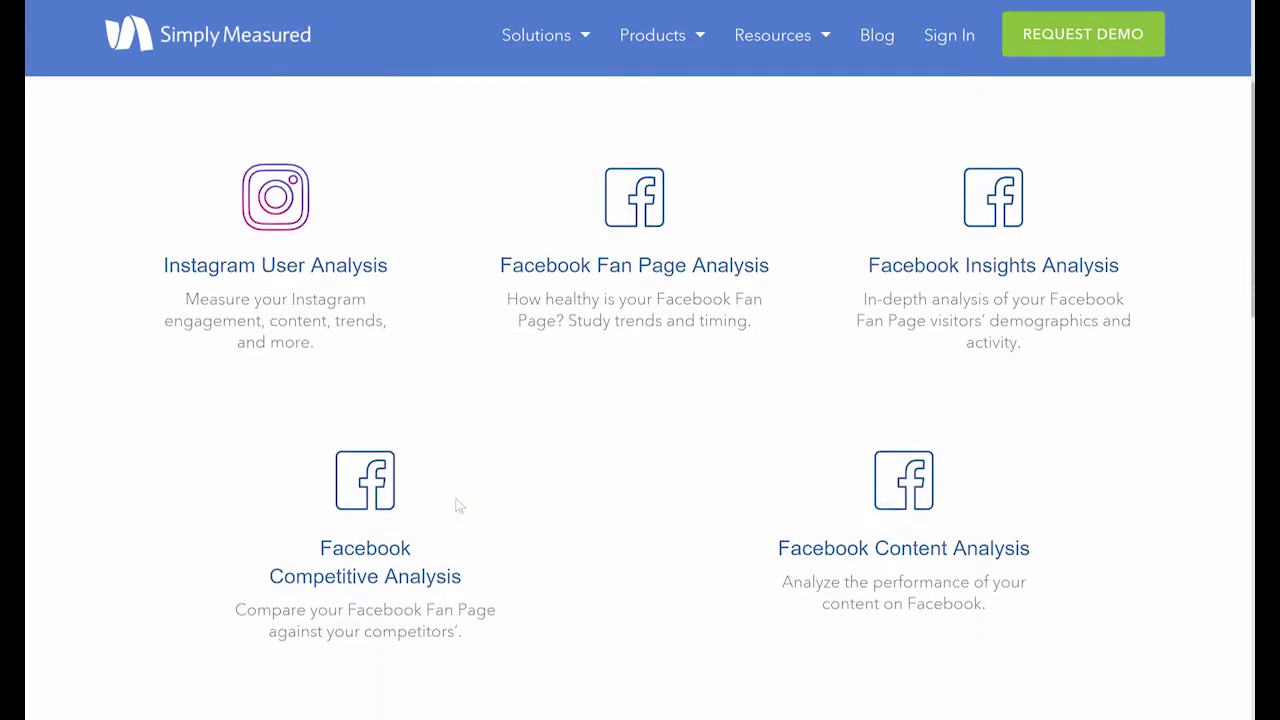
scroll(455, 505, "up", 4)
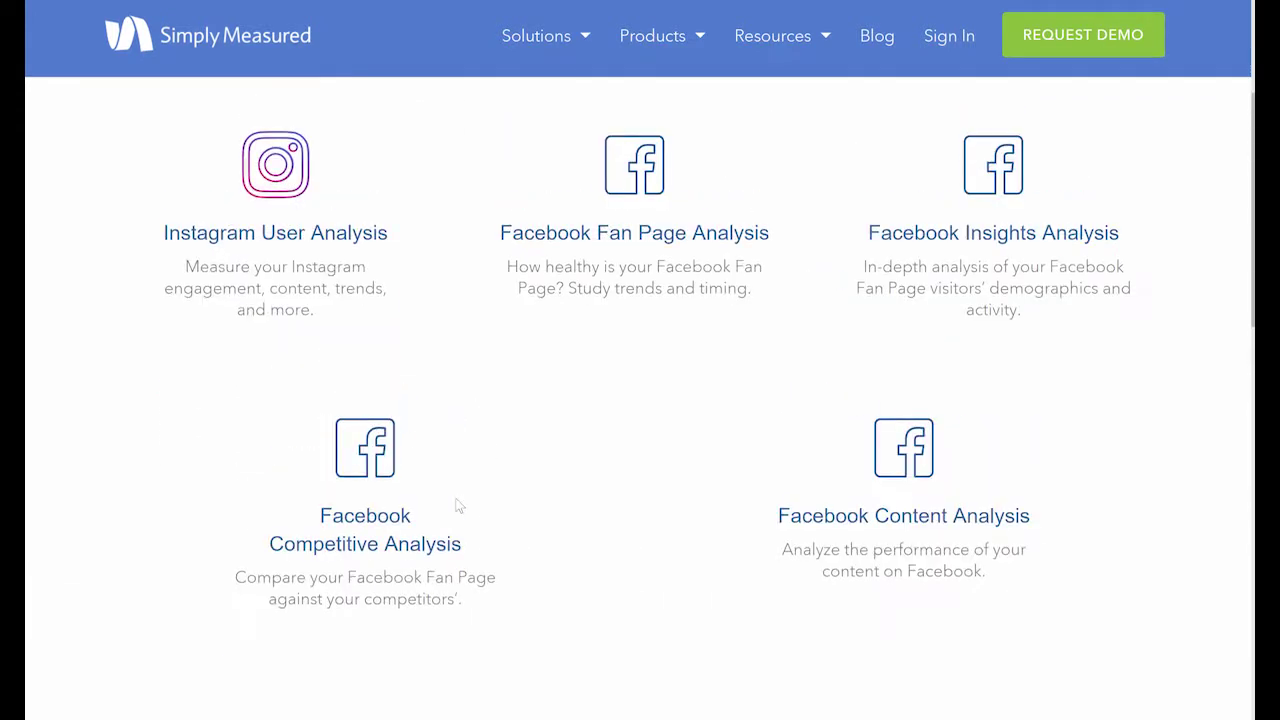
scroll(455, 505, "up", 1)
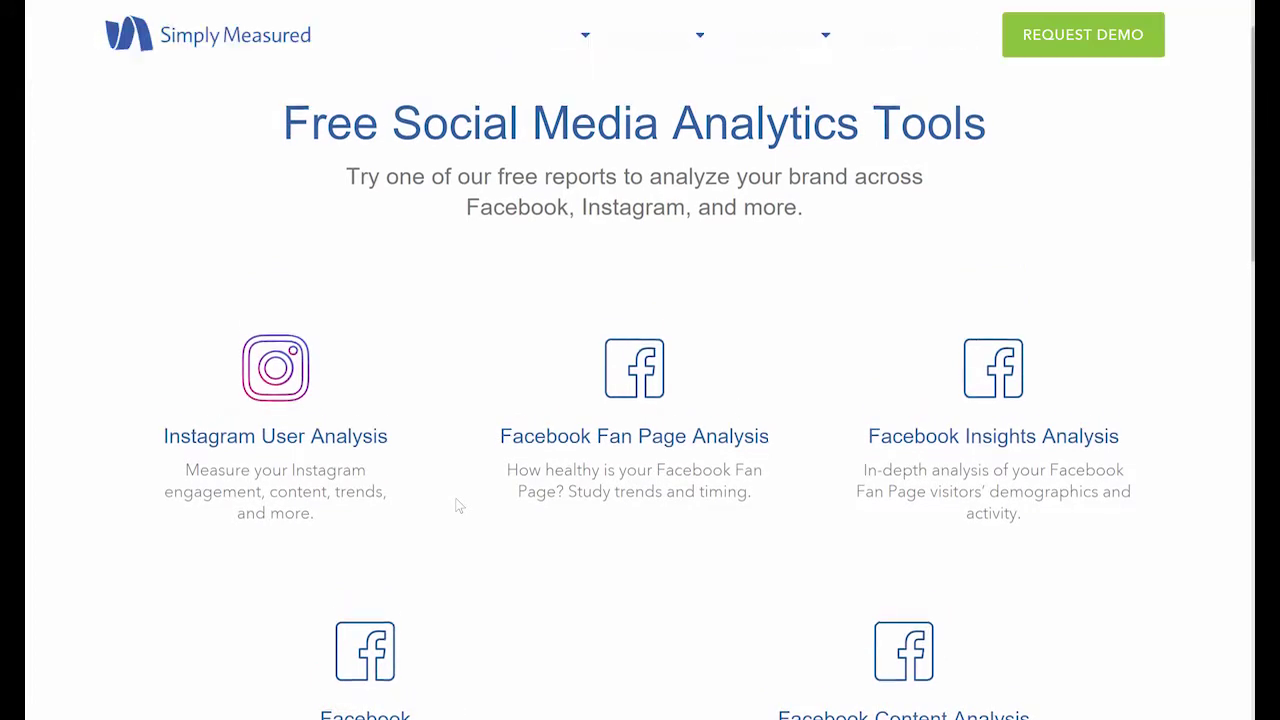
left_click(256, 450)
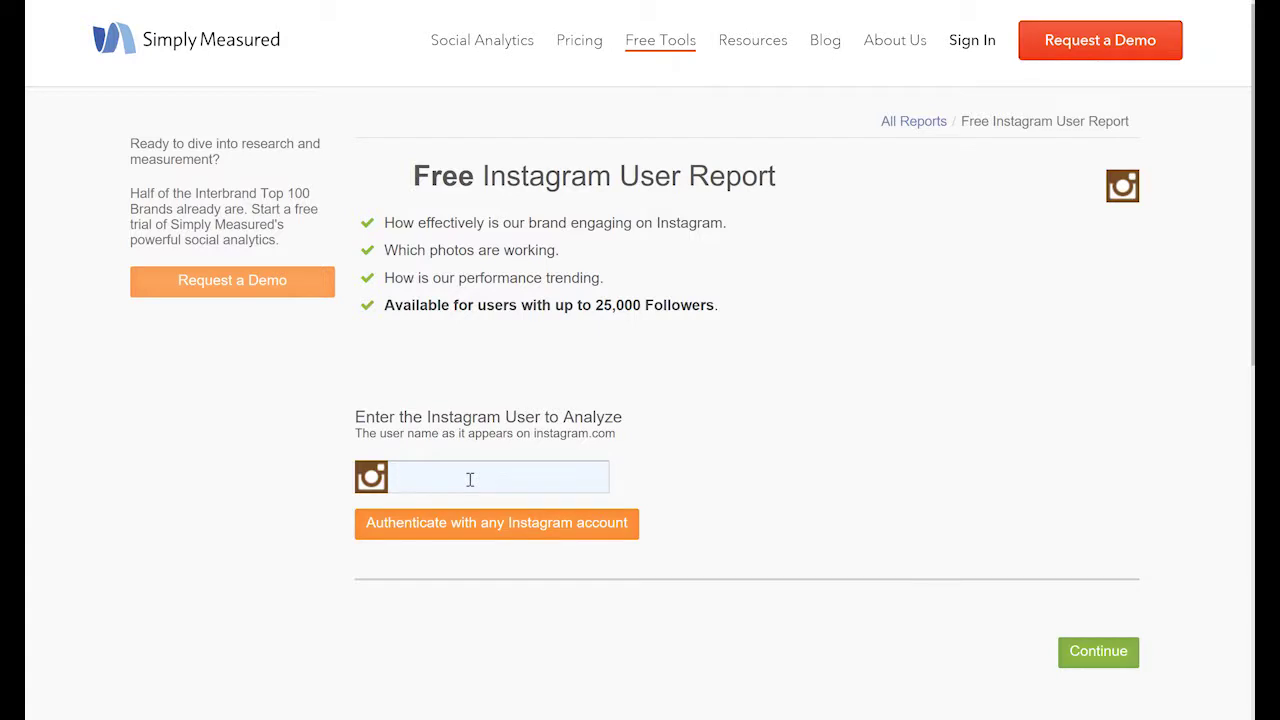
Enter the Instagram username, authorize an Instagram account, and continue to generate the report.
left_click(470, 479)
type("lesyaliu")
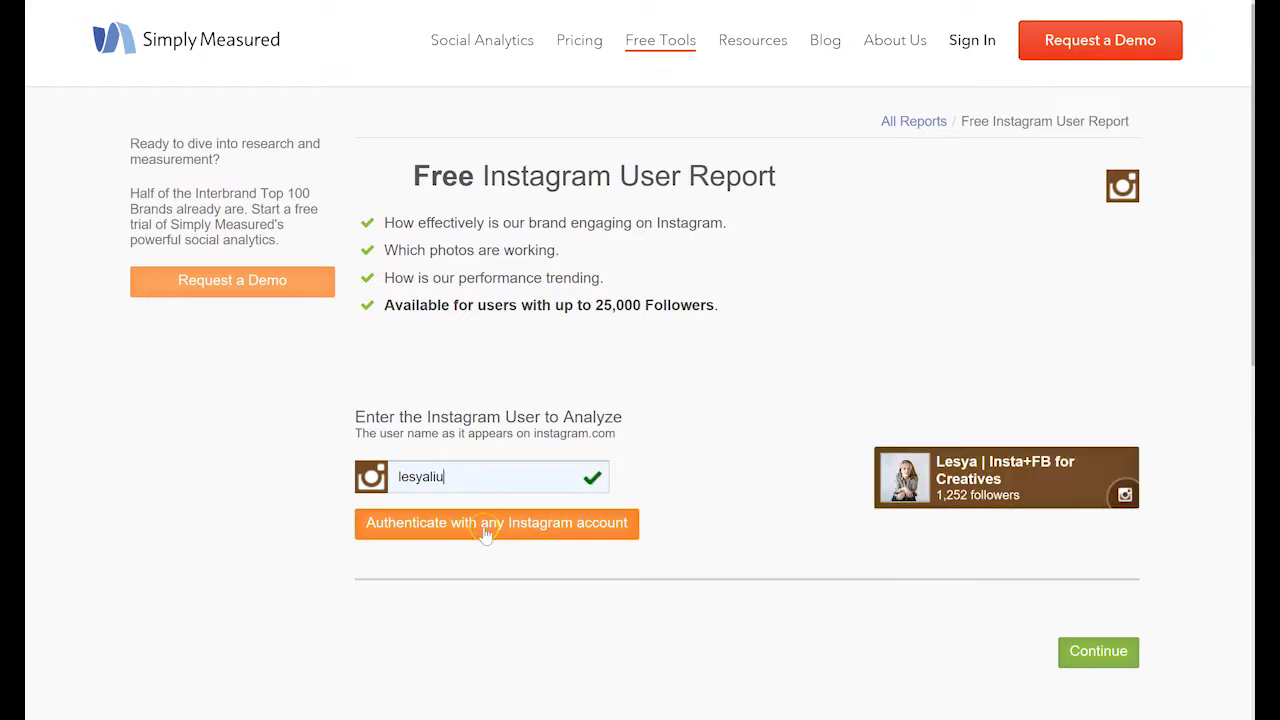
left_click(485, 535)
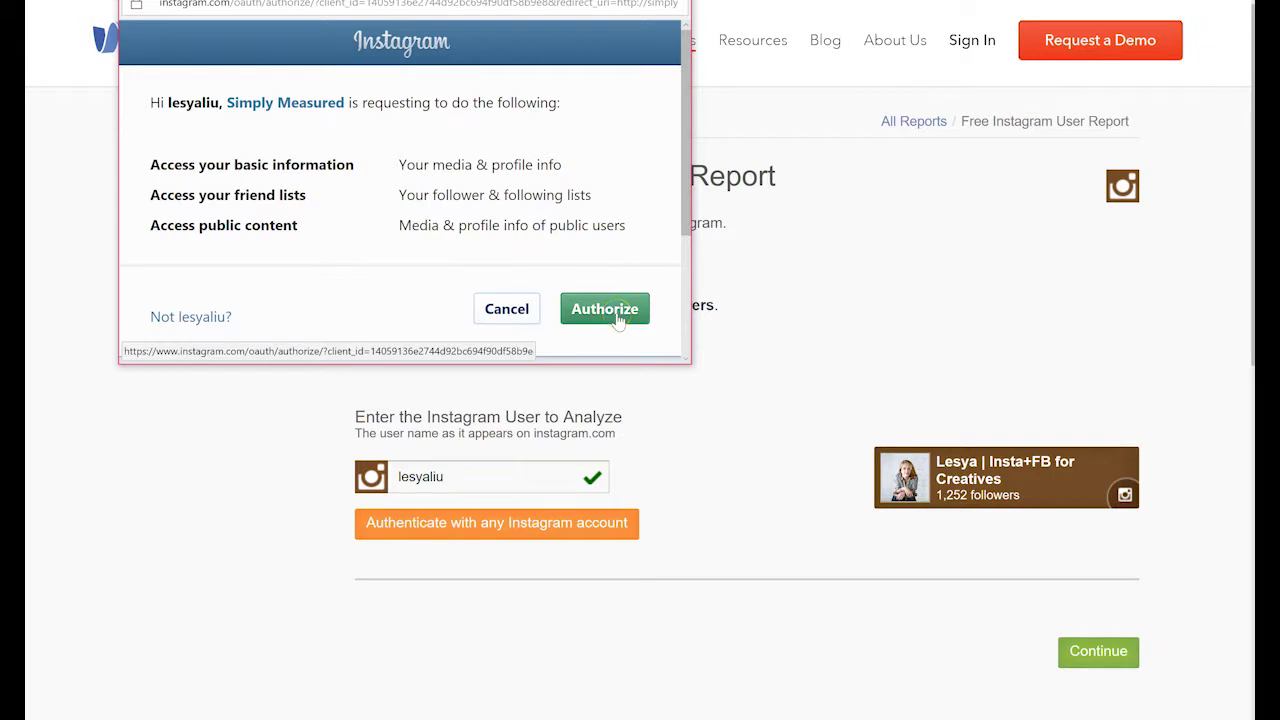
left_click(605, 310)
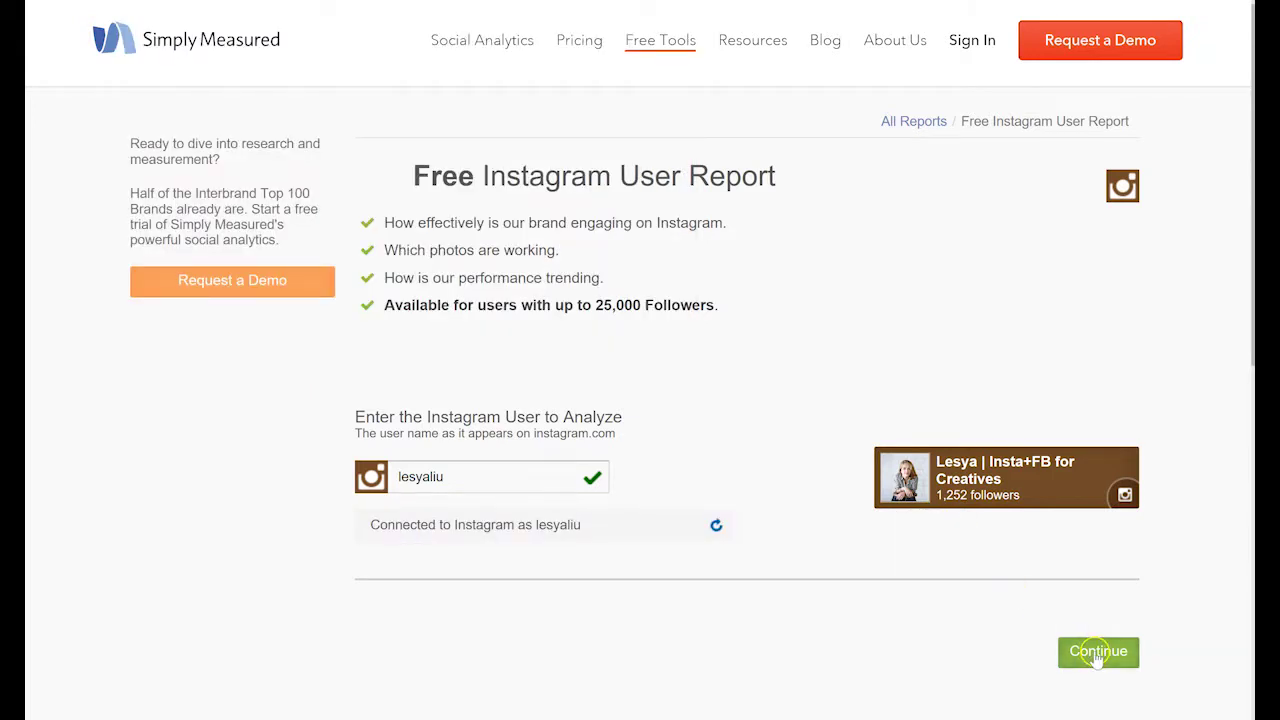
left_click(1097, 652)
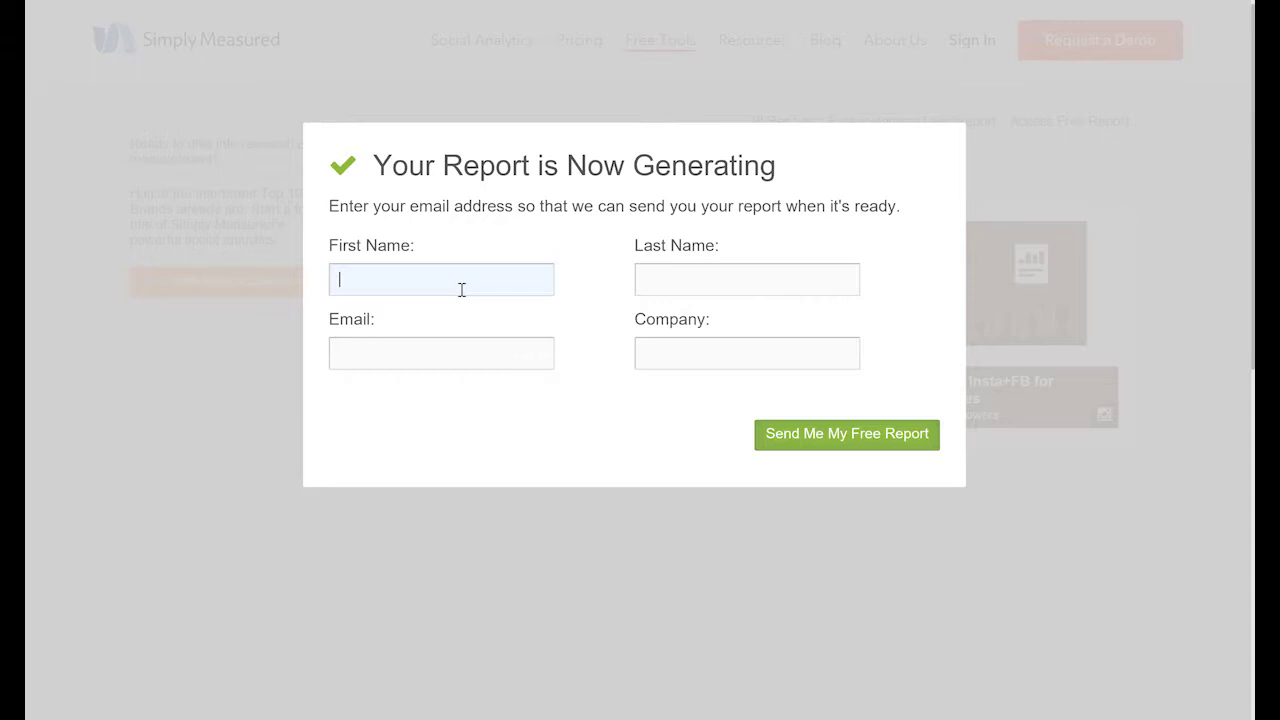
Fill in the contact form's first name to request the free report.
type("Les")
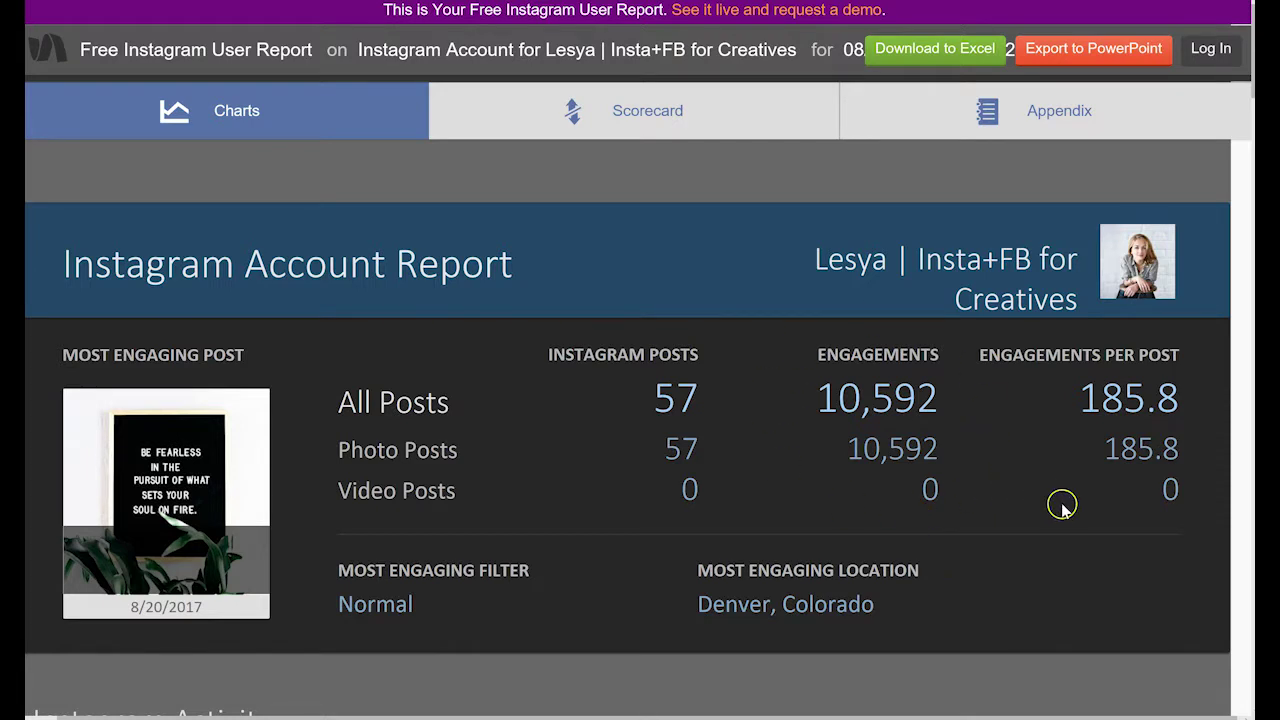
Scroll past Instagram Activity, Top Posts and Optimizations to the keyword and commenter charts.
scroll(1055, 441, "down", 1)
scroll(1055, 441, "down", 5)
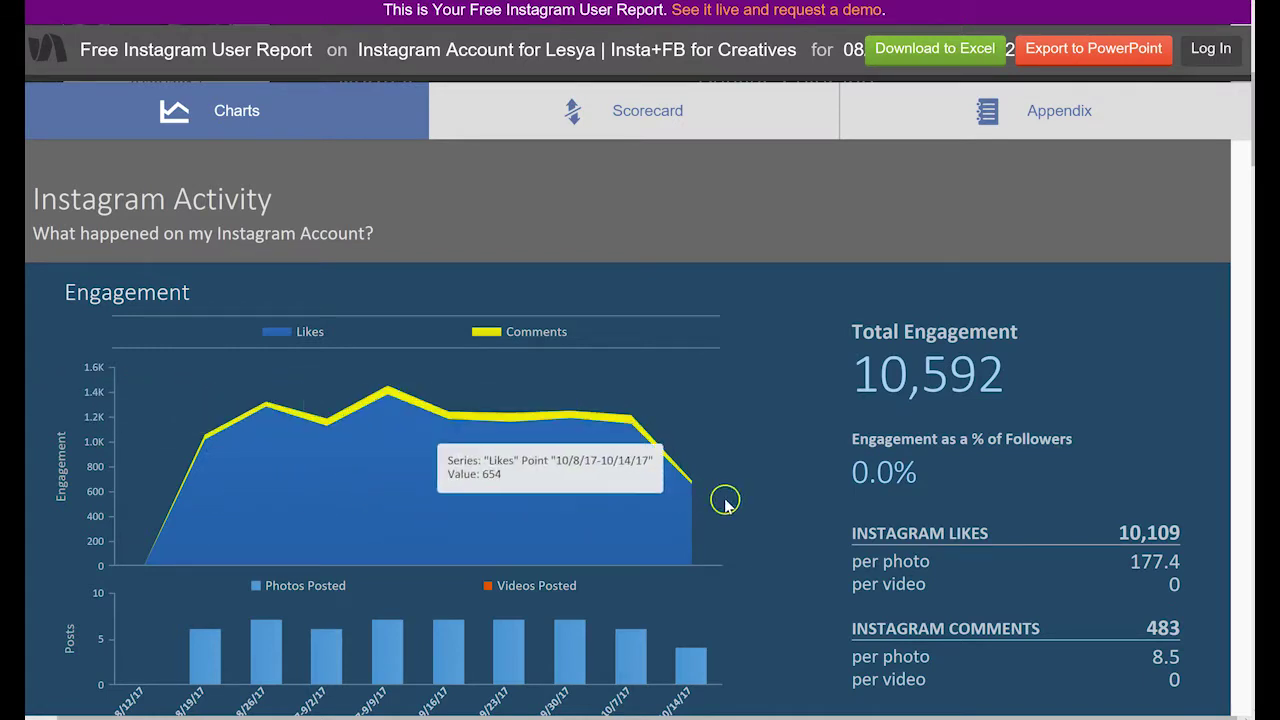
scroll(772, 527, "down", 2)
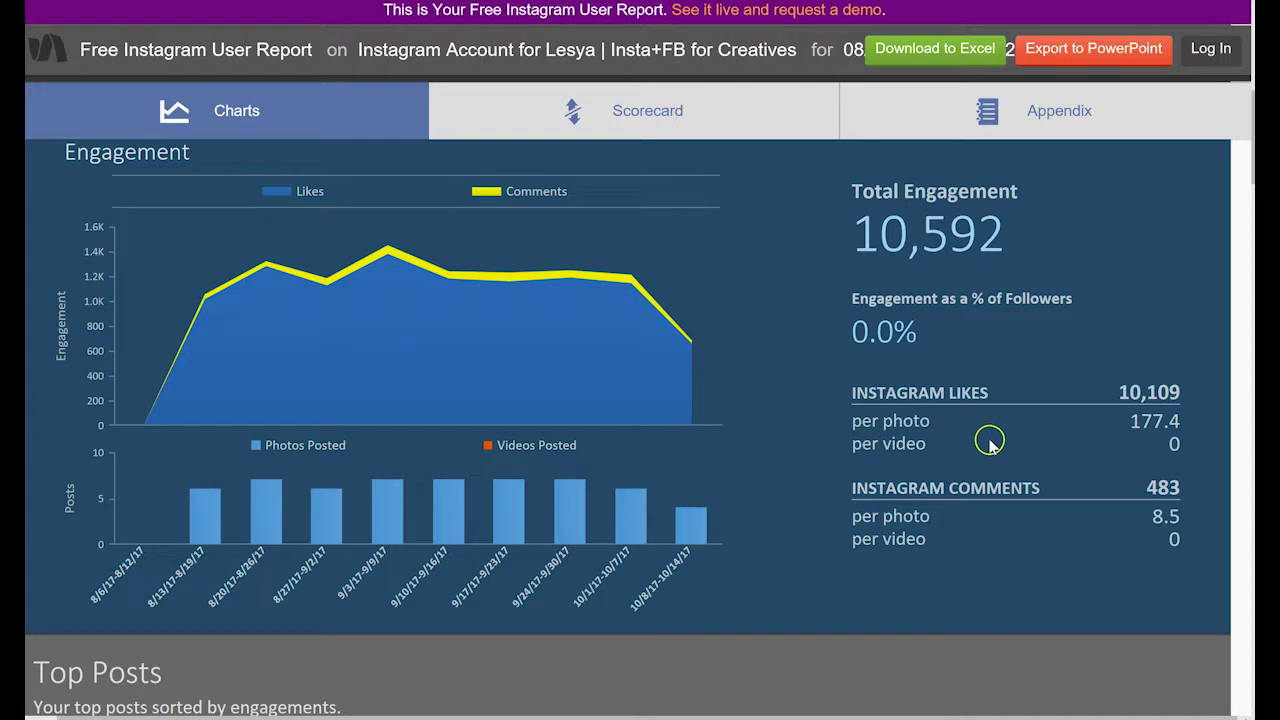
scroll(894, 540, "down", 6)
scroll(894, 548, "down", 10)
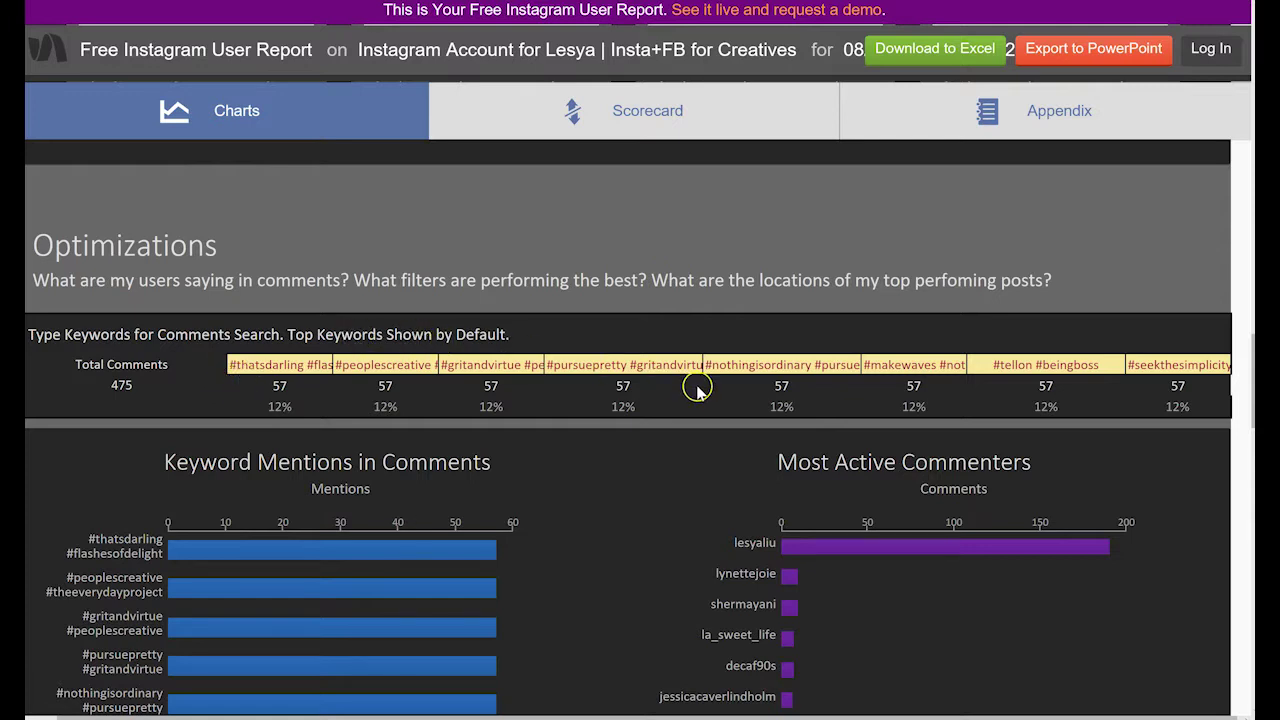
scroll(697, 390, "down", 2)
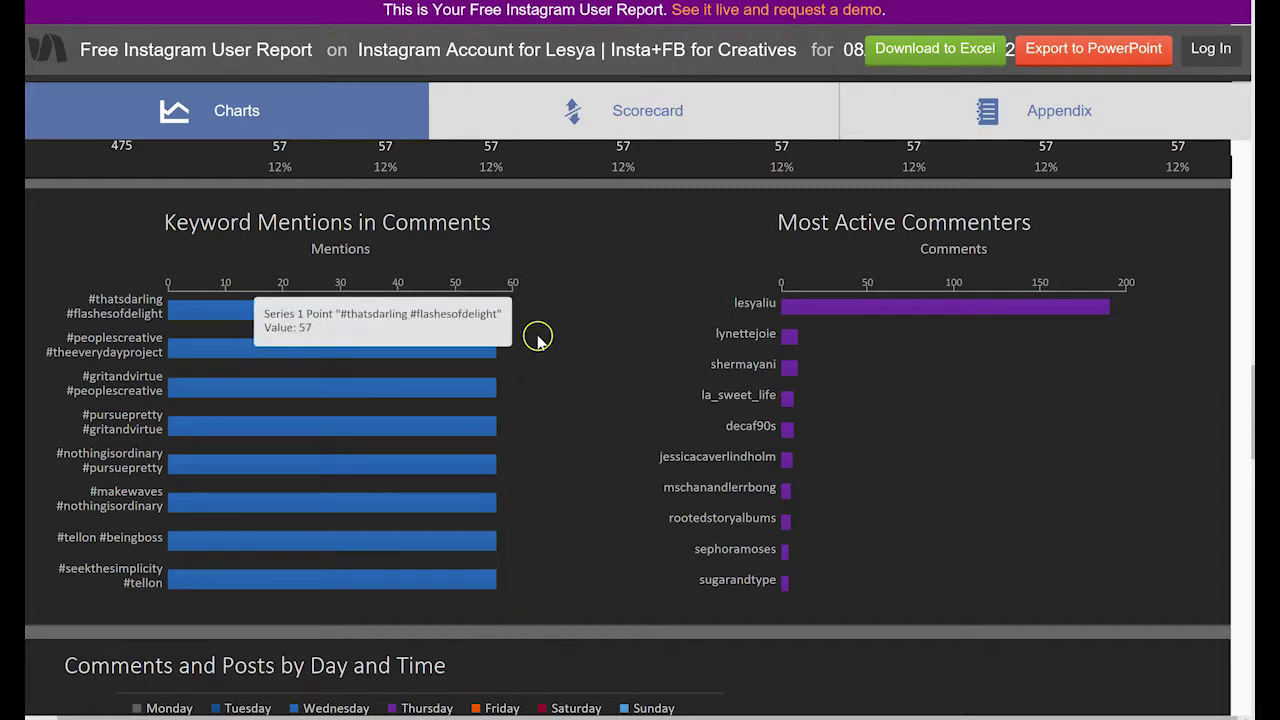
scroll(578, 520, "down", 4)
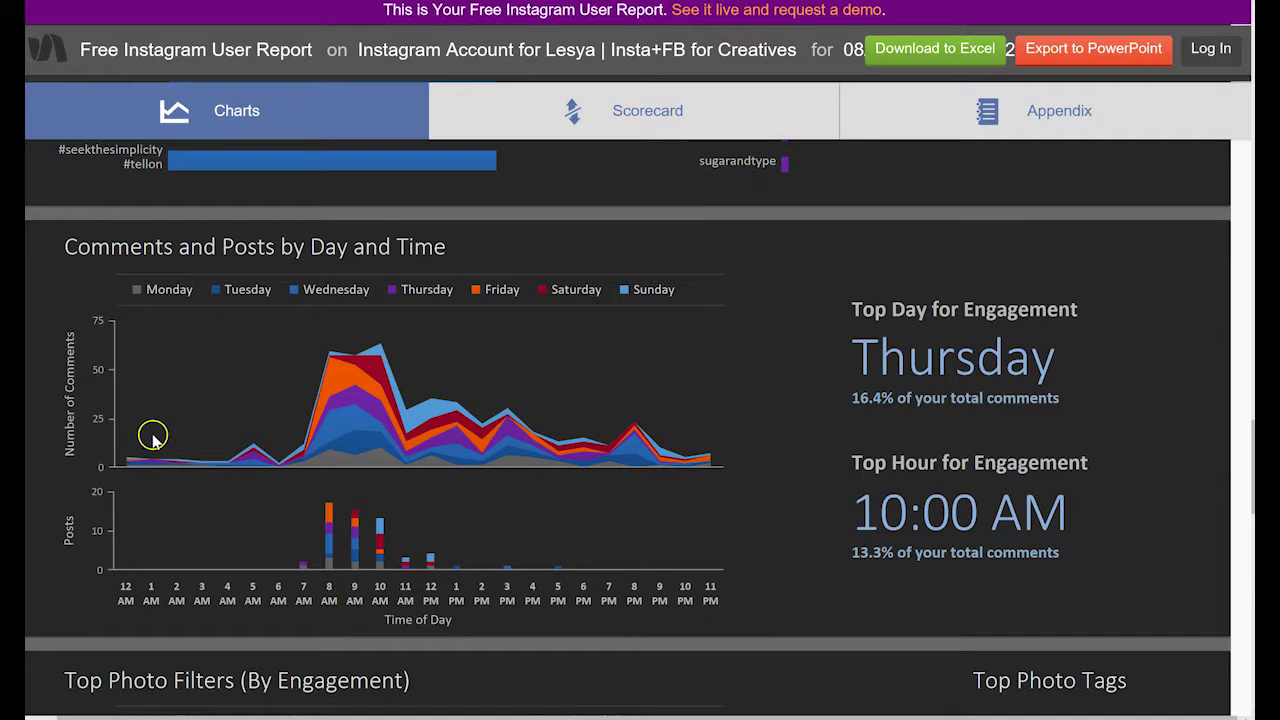
Inspect the Comments and Posts by Day and Time chart's Thursday and 10:00 AM peaks.
mouse_move(355, 432)
scroll(758, 512, "down", 2)
scroll(758, 512, "down", 2)
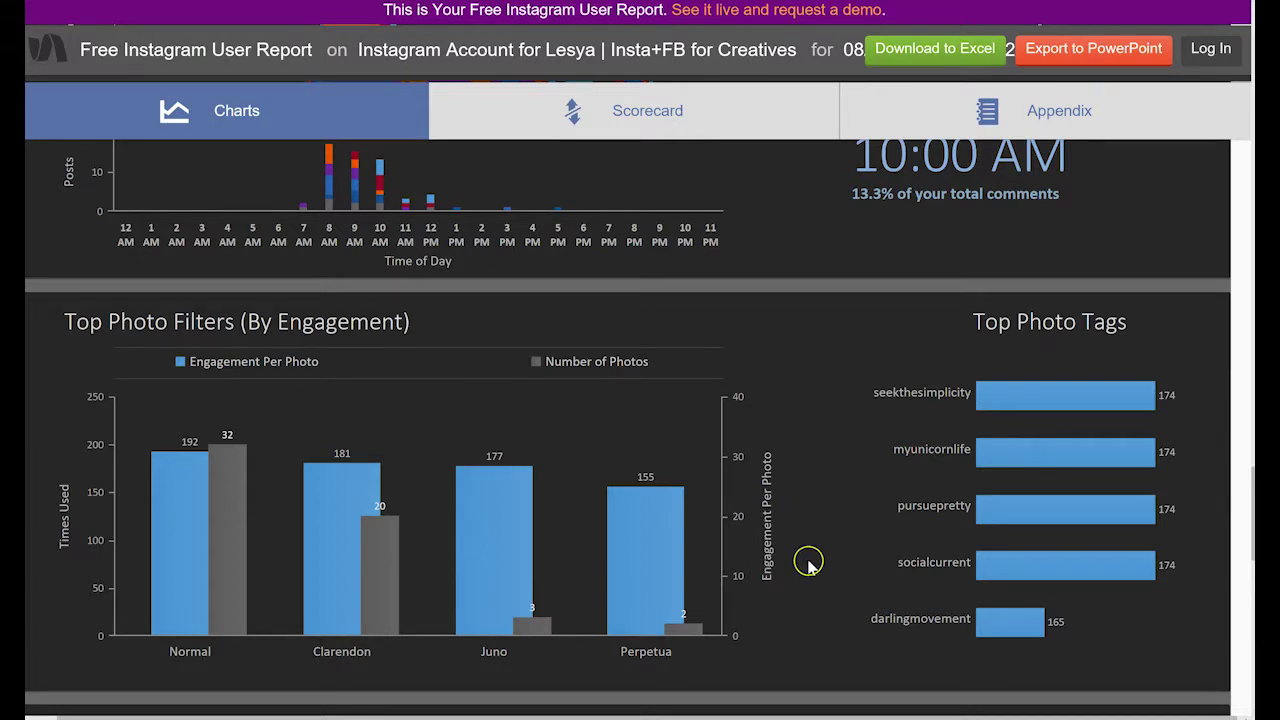
scroll(808, 563, "down", 1)
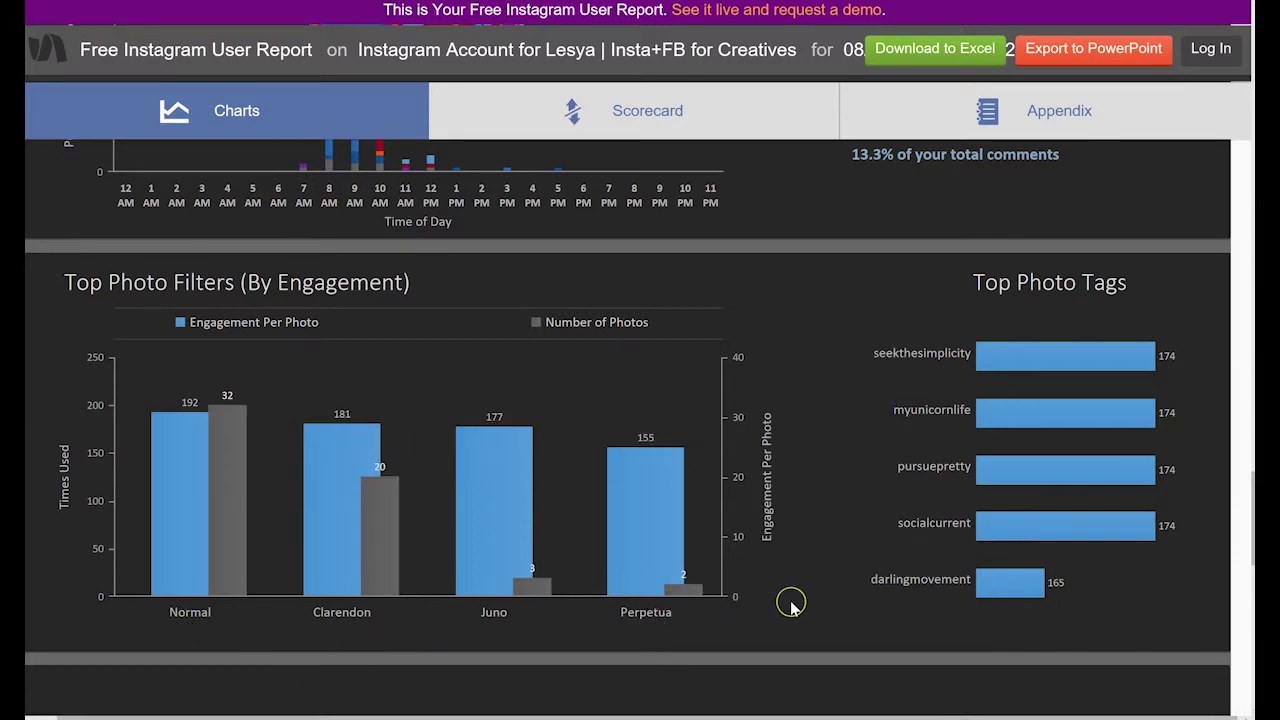
scroll(790, 600, "down", 1)
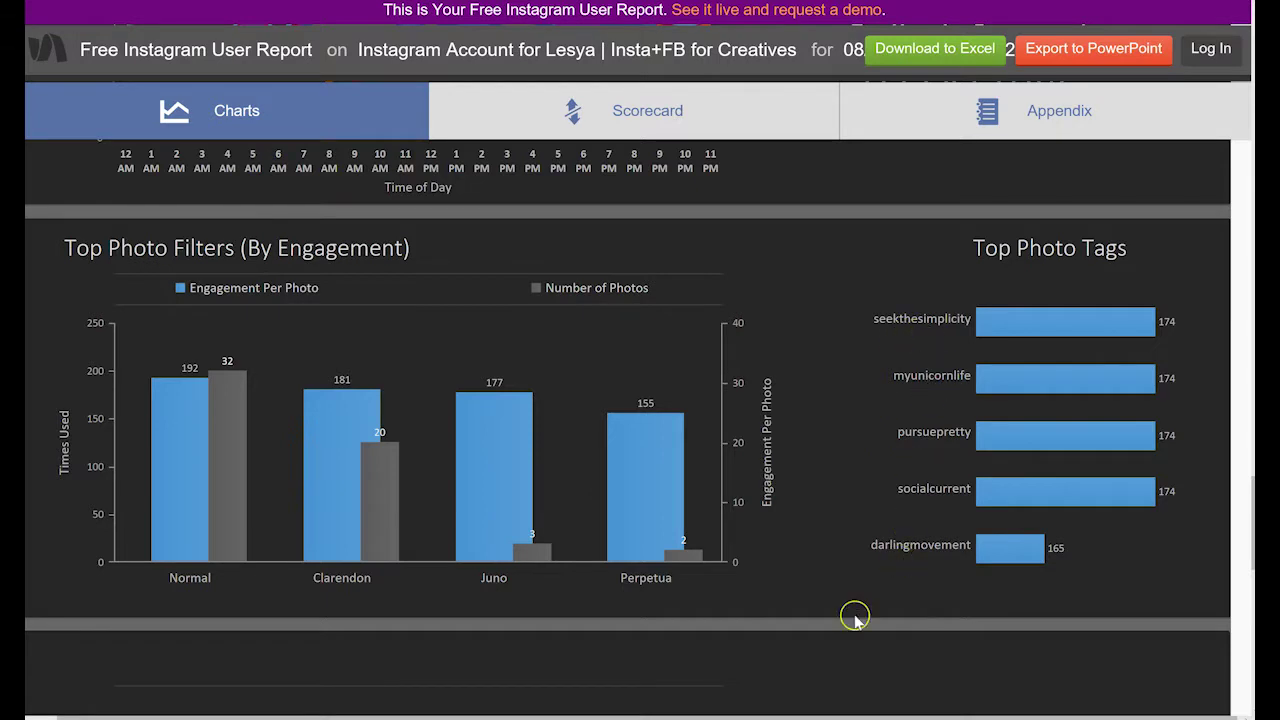
scroll(854, 617, "down", 6)
scroll(855, 620, "down", 1)
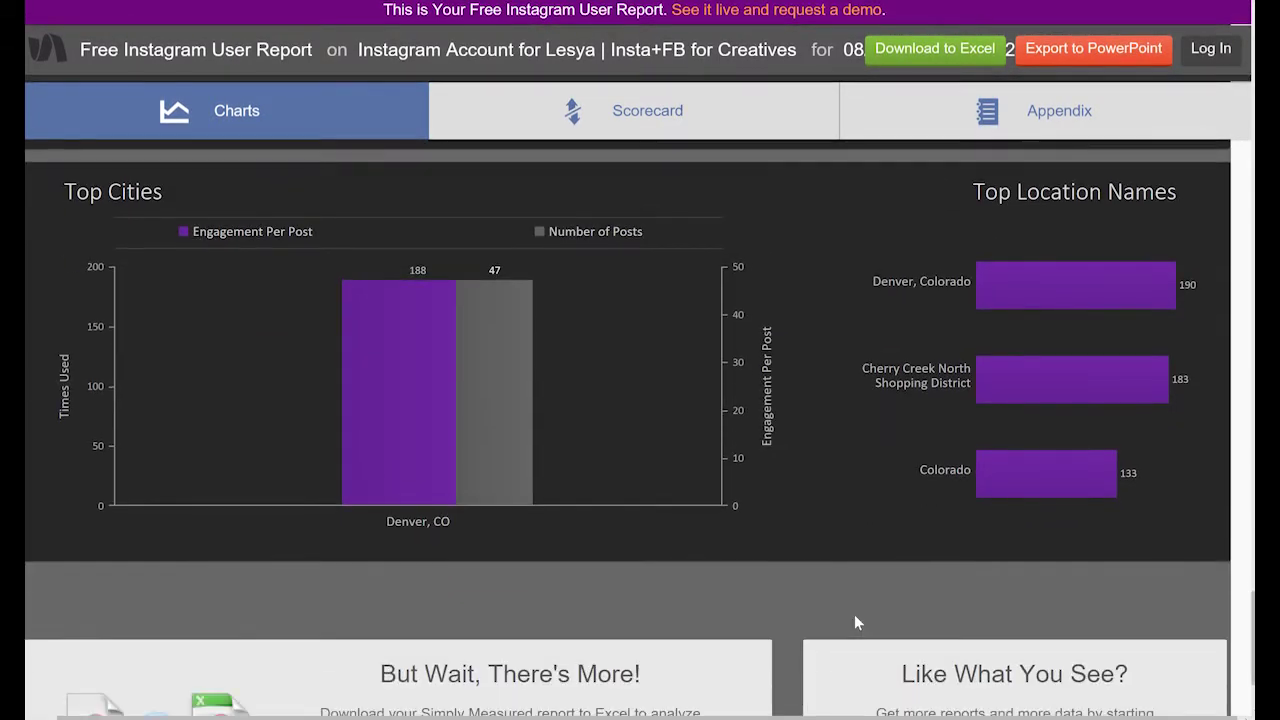
scroll(855, 620, "down", 2)
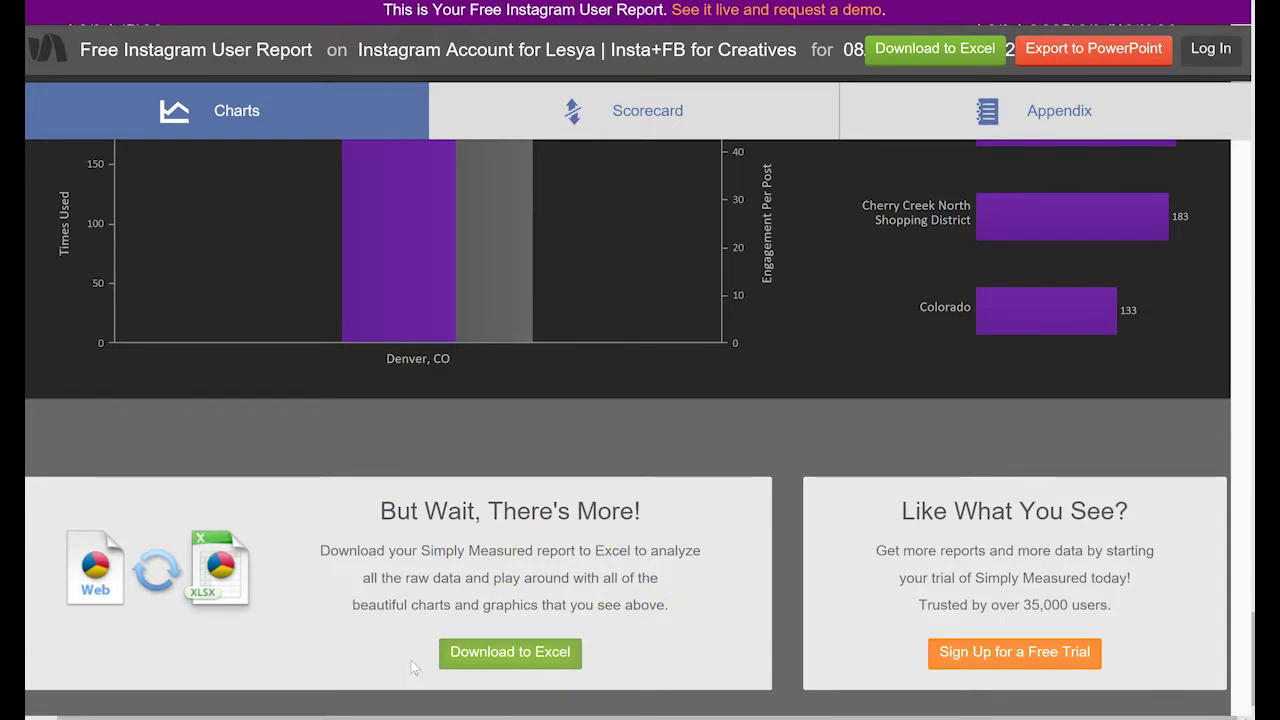
scroll(677, 386, "up", 10)
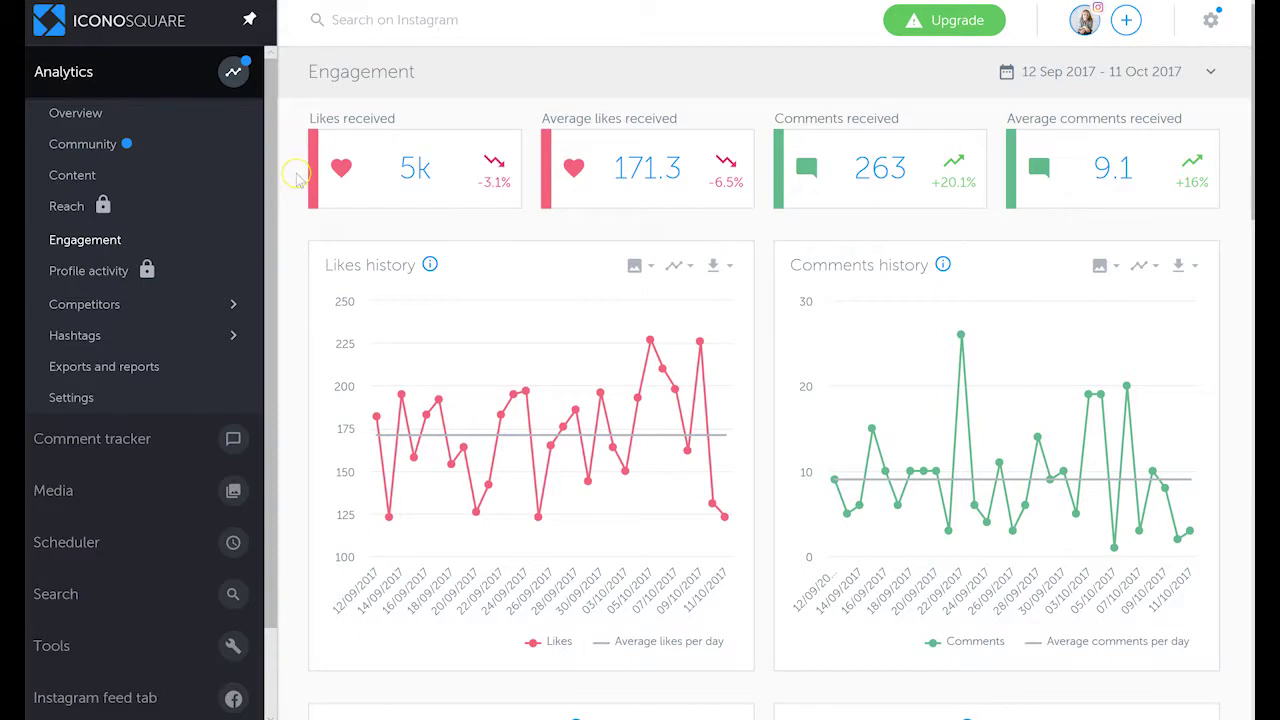
Scroll the Engagement page to the Best time to post and Hashtag performance cards.
scroll(297, 180, "down", 1)
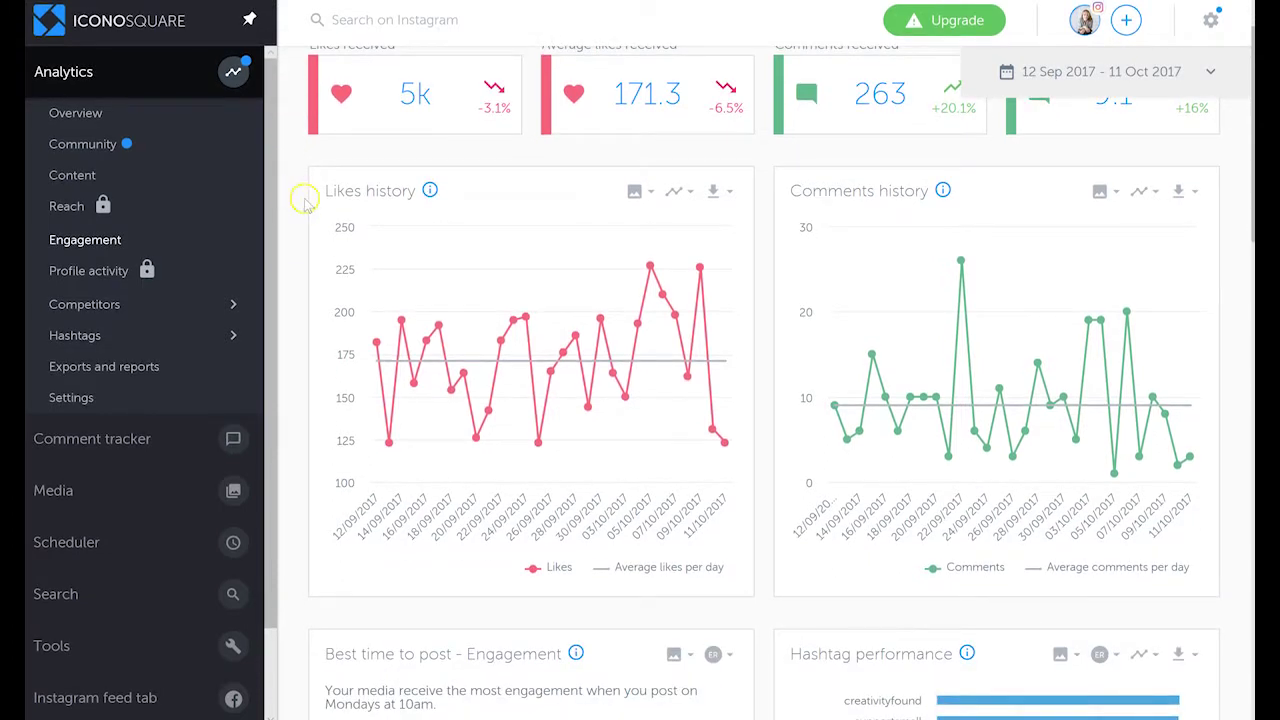
scroll(309, 215, "down", 1)
scroll(309, 215, "down", 3)
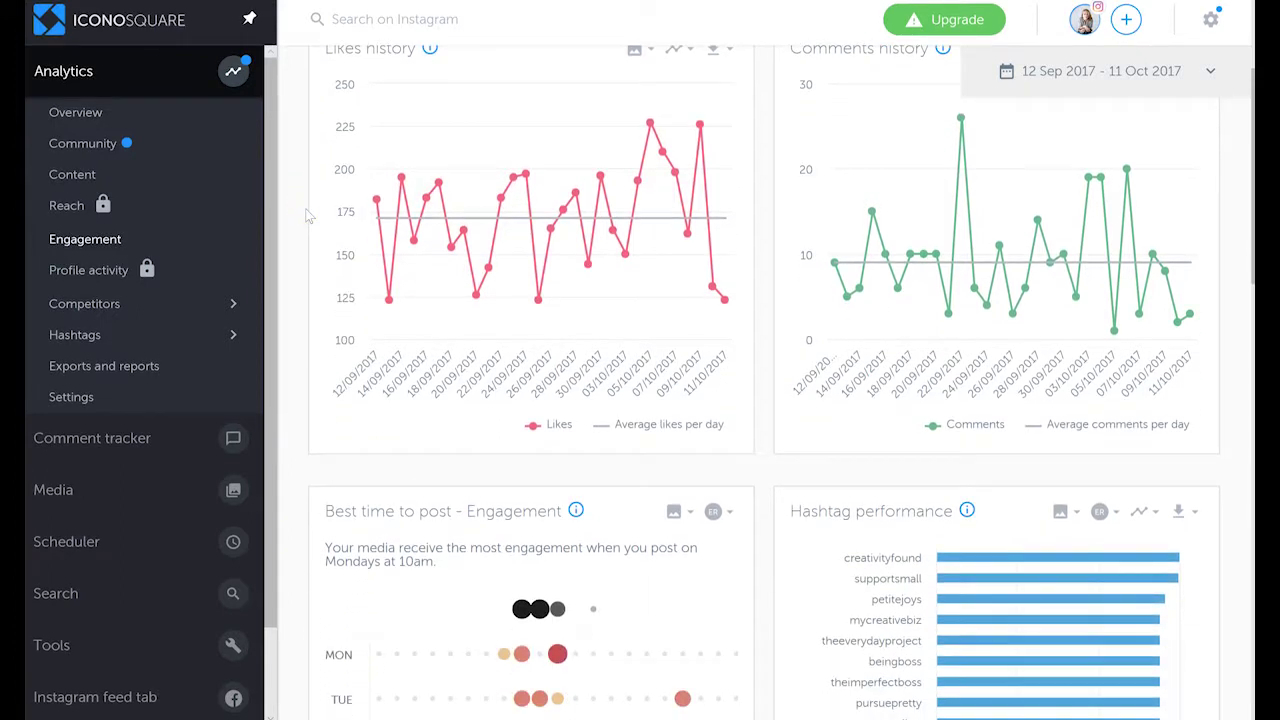
scroll(309, 215, "down", 2)
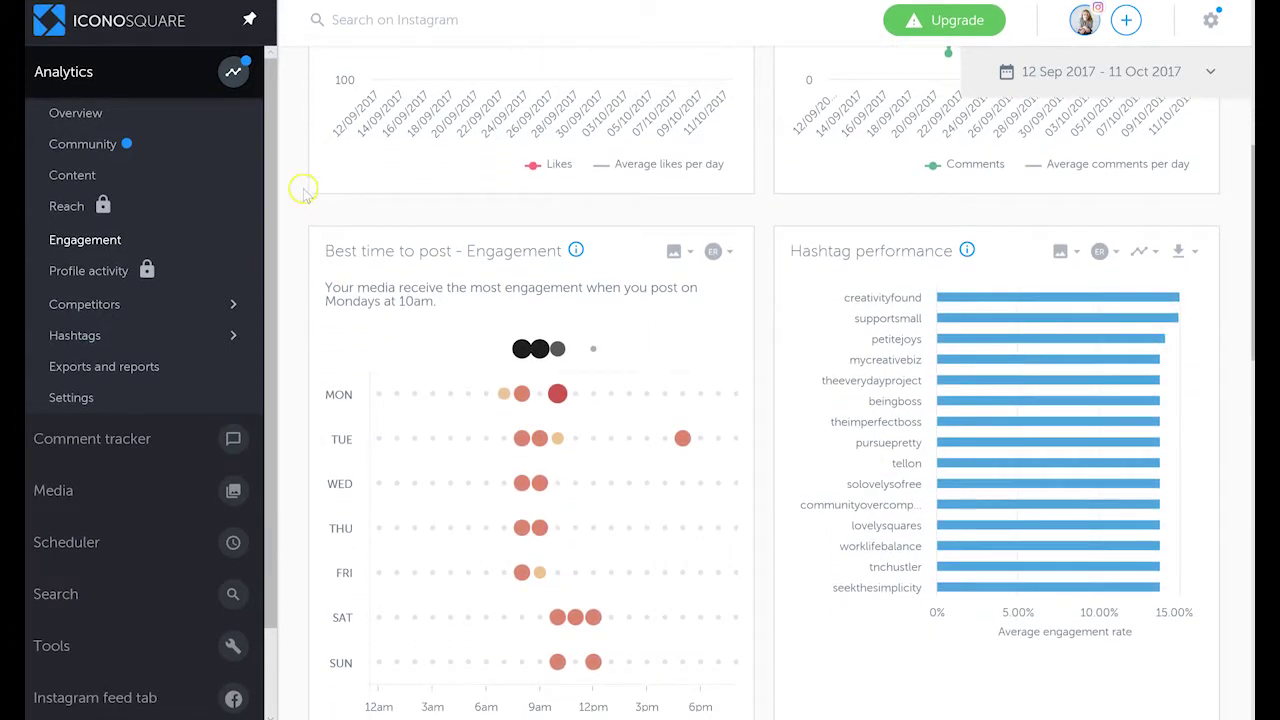
scroll(298, 250, "down", 1)
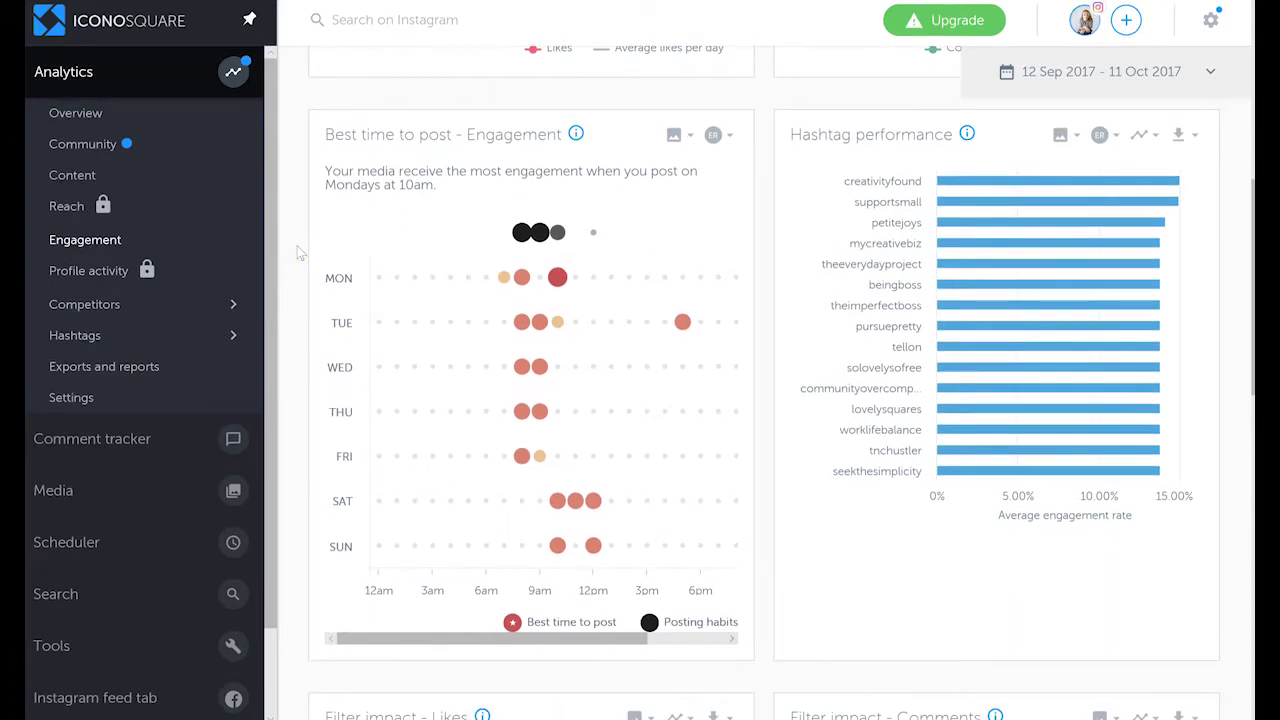
mouse_move(447, 220)
Check heatmap engagement rates, including the Wednesday 9am slot.
mouse_move(558, 503)
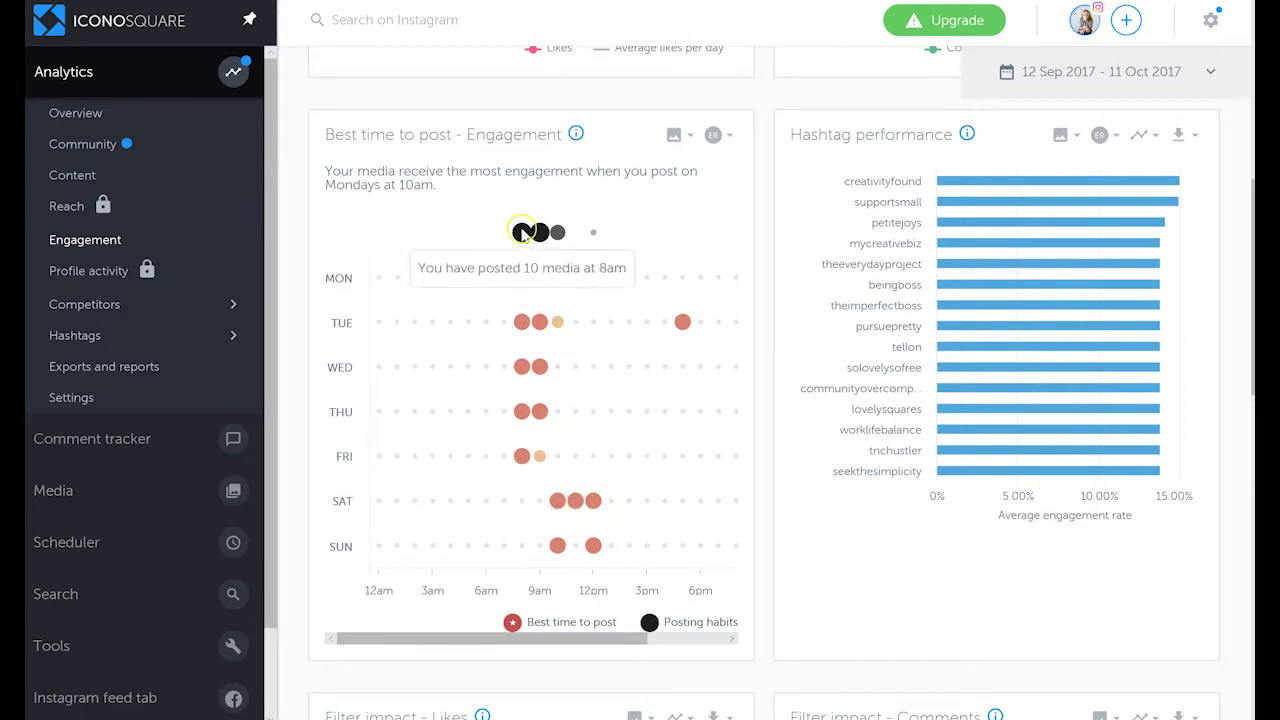
mouse_move(535, 232)
mouse_move(540, 324)
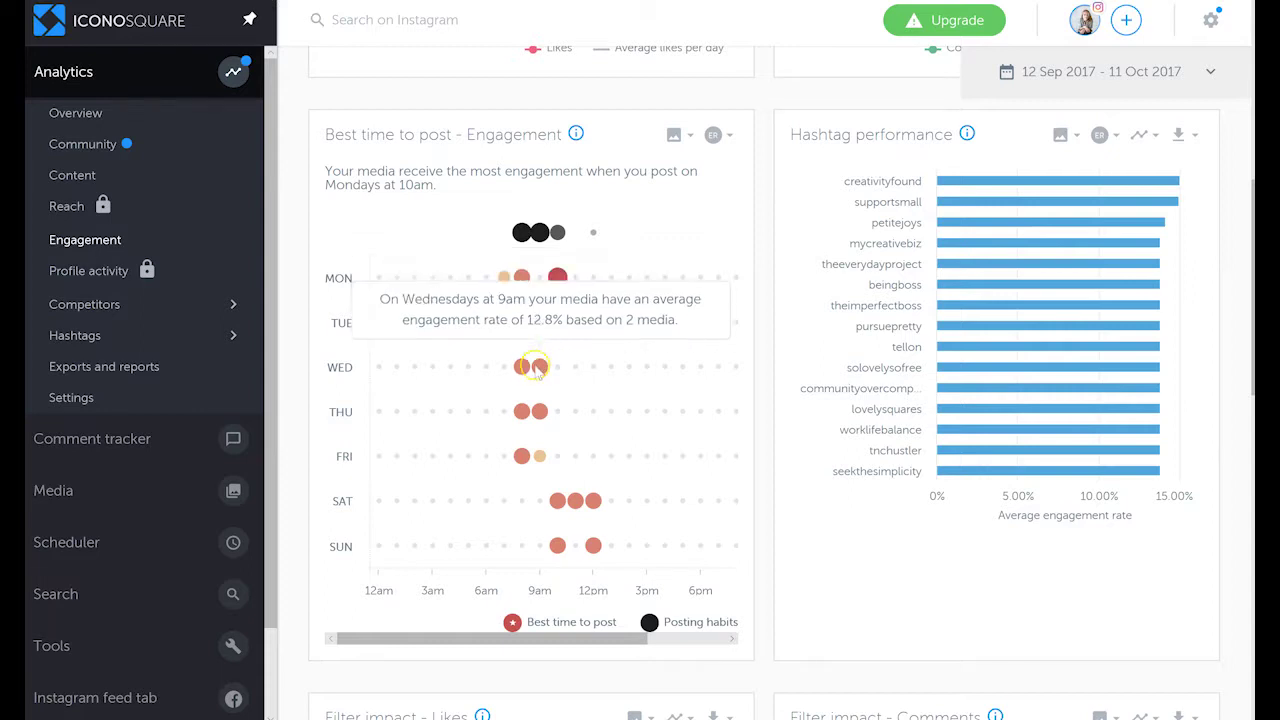
left_click(539, 367)
mouse_move(538, 412)
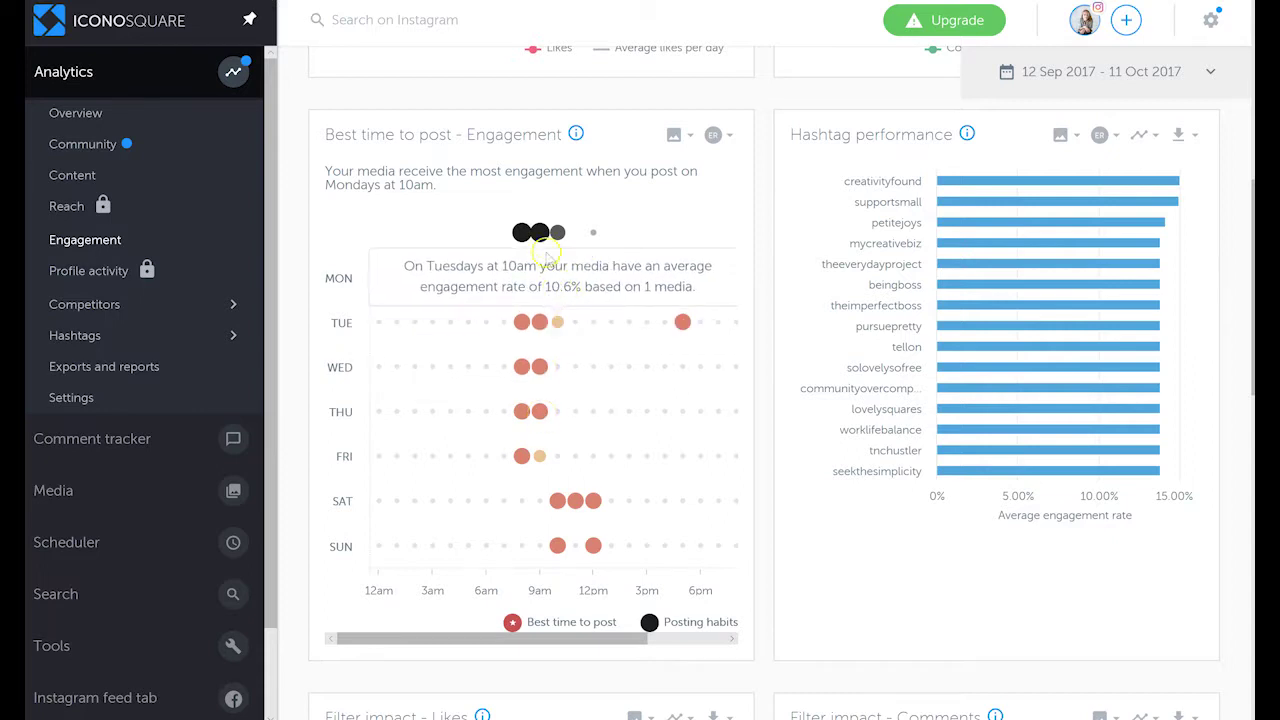
mouse_move(533, 283)
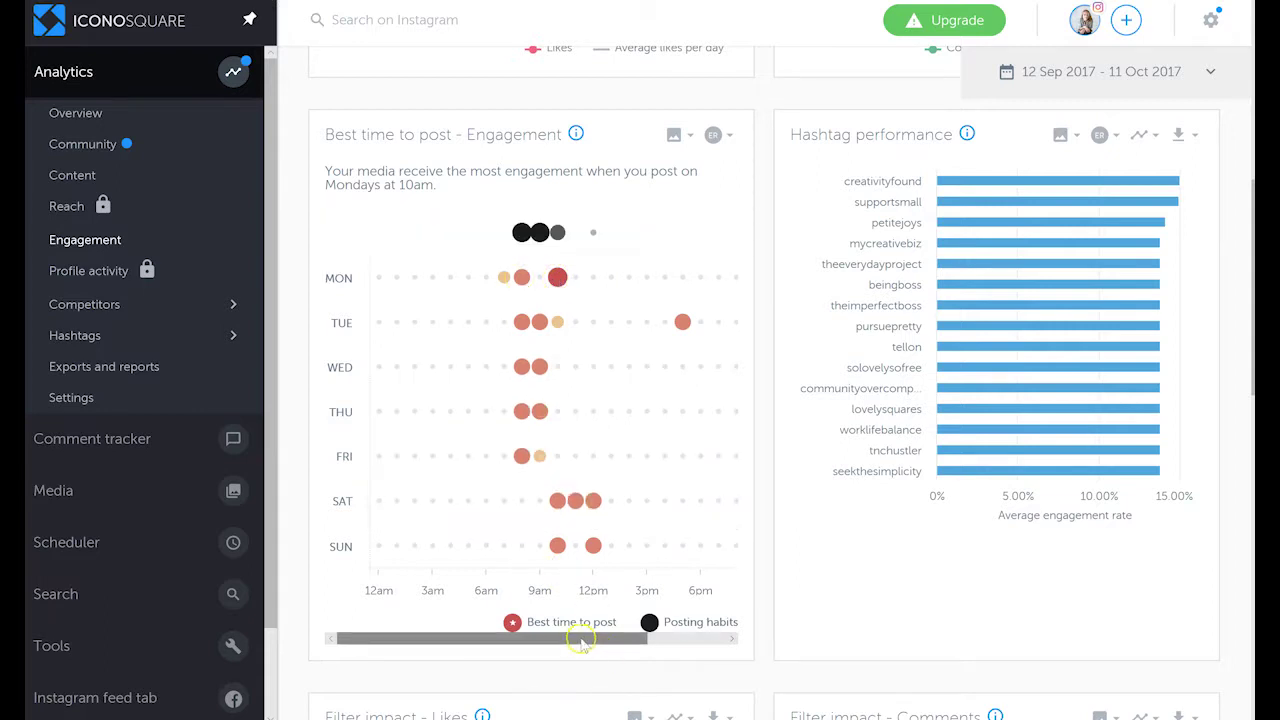
left_click_drag(581, 642, 614, 640)
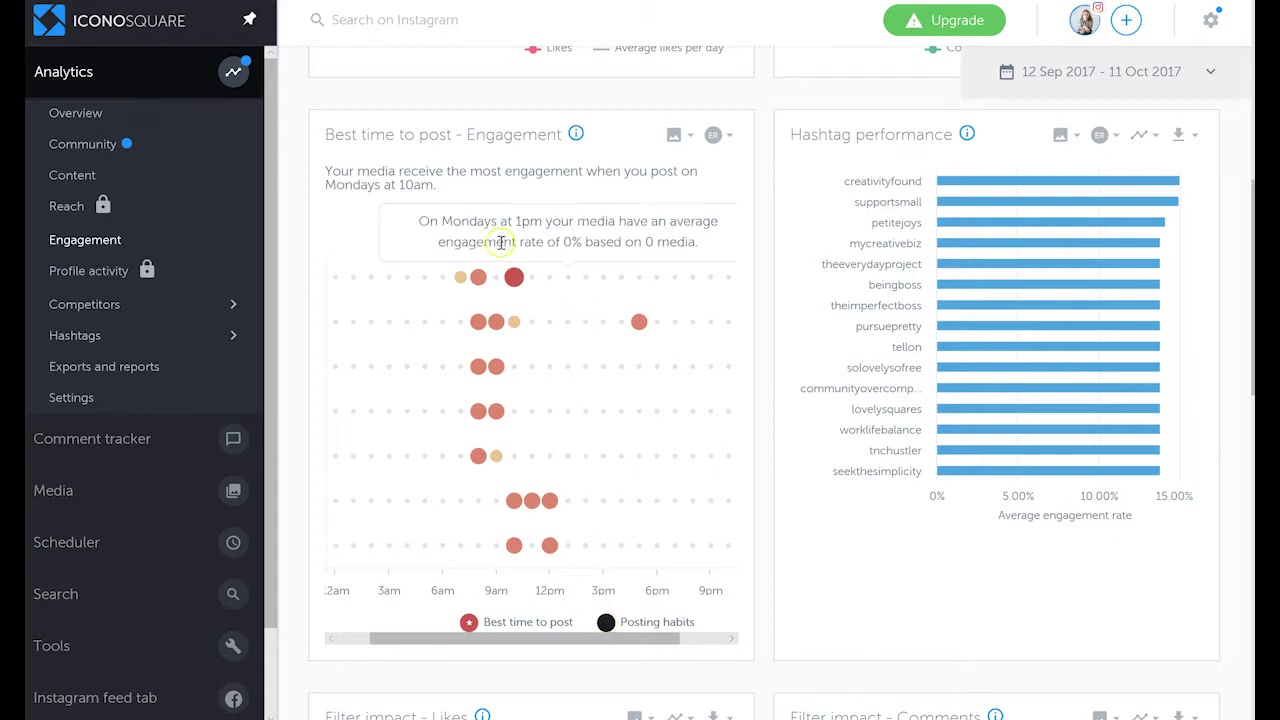
Compare post counts at 9am, 10am and 12pm, then view Sundays at 10am (14.85%).
mouse_move(478, 232)
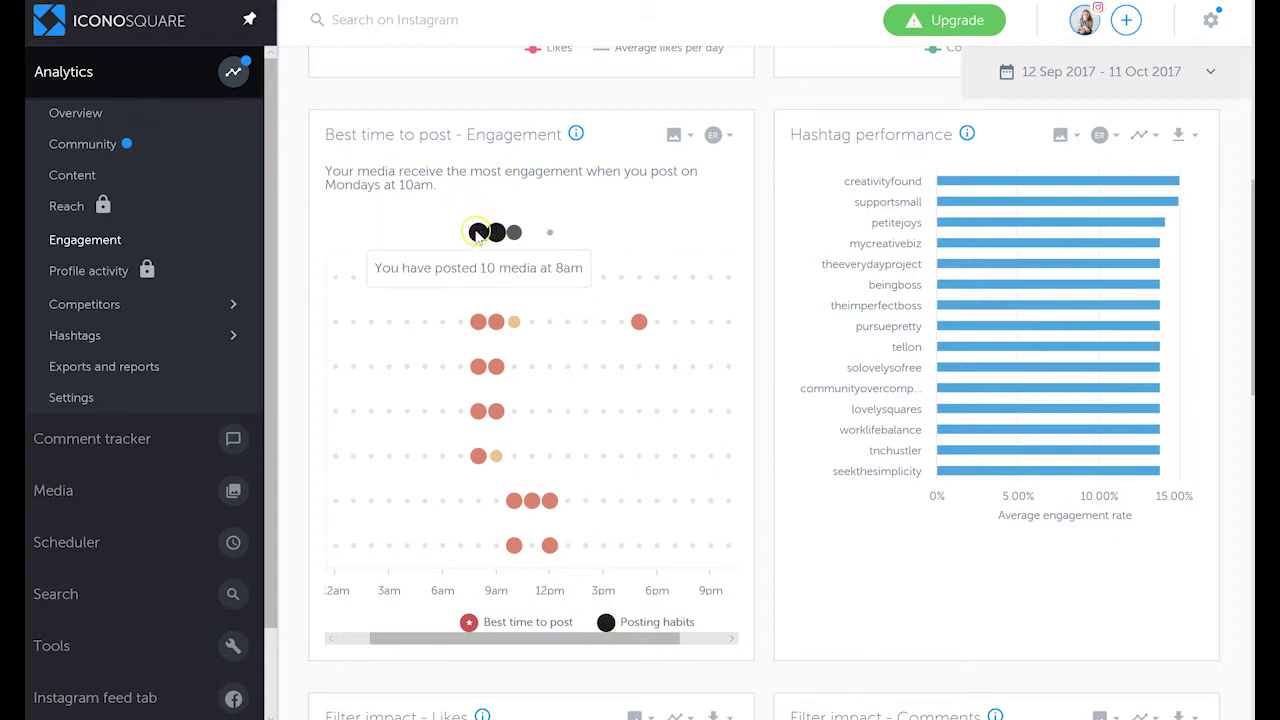
left_click(495, 233)
left_click(513, 233)
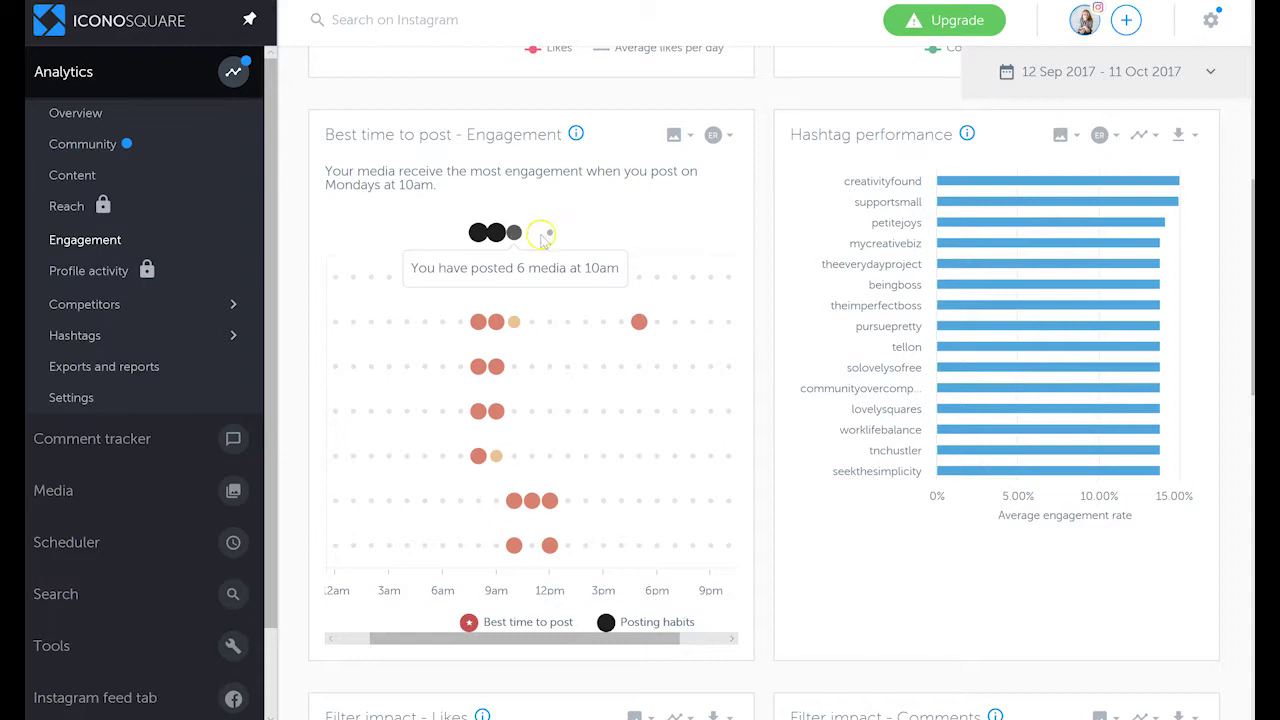
left_click(550, 232)
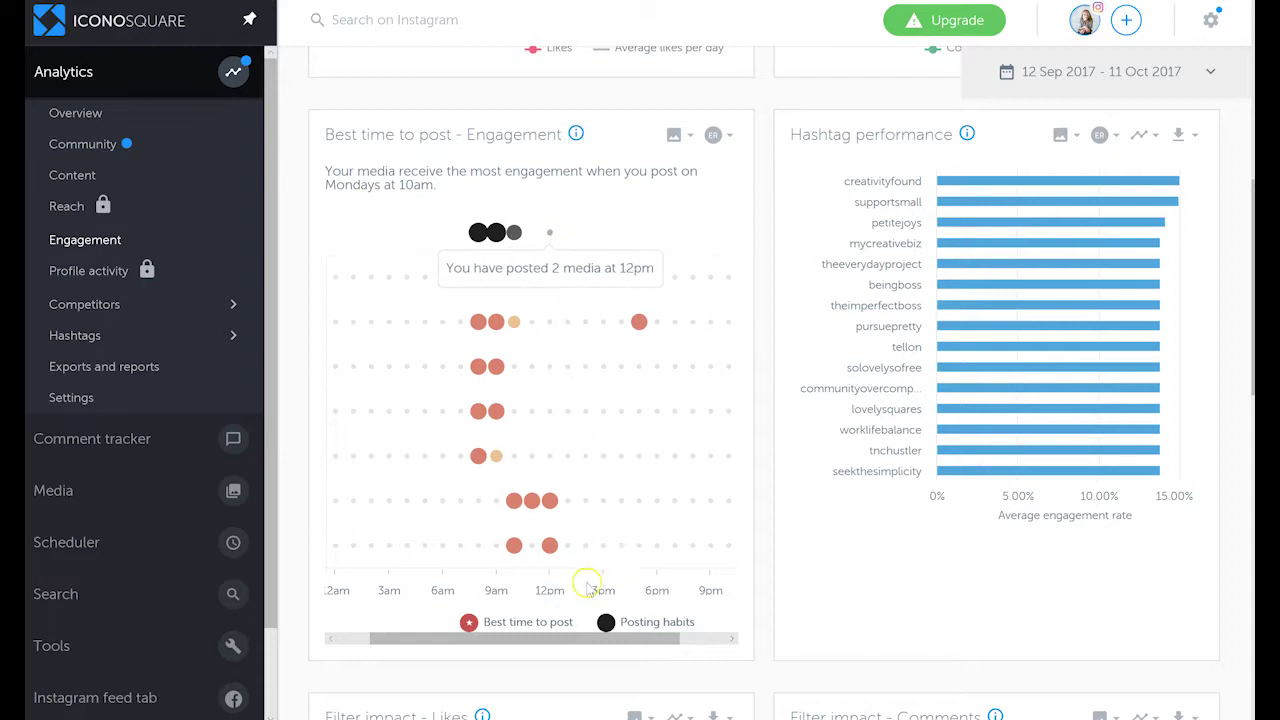
left_click_drag(586, 637, 507, 648)
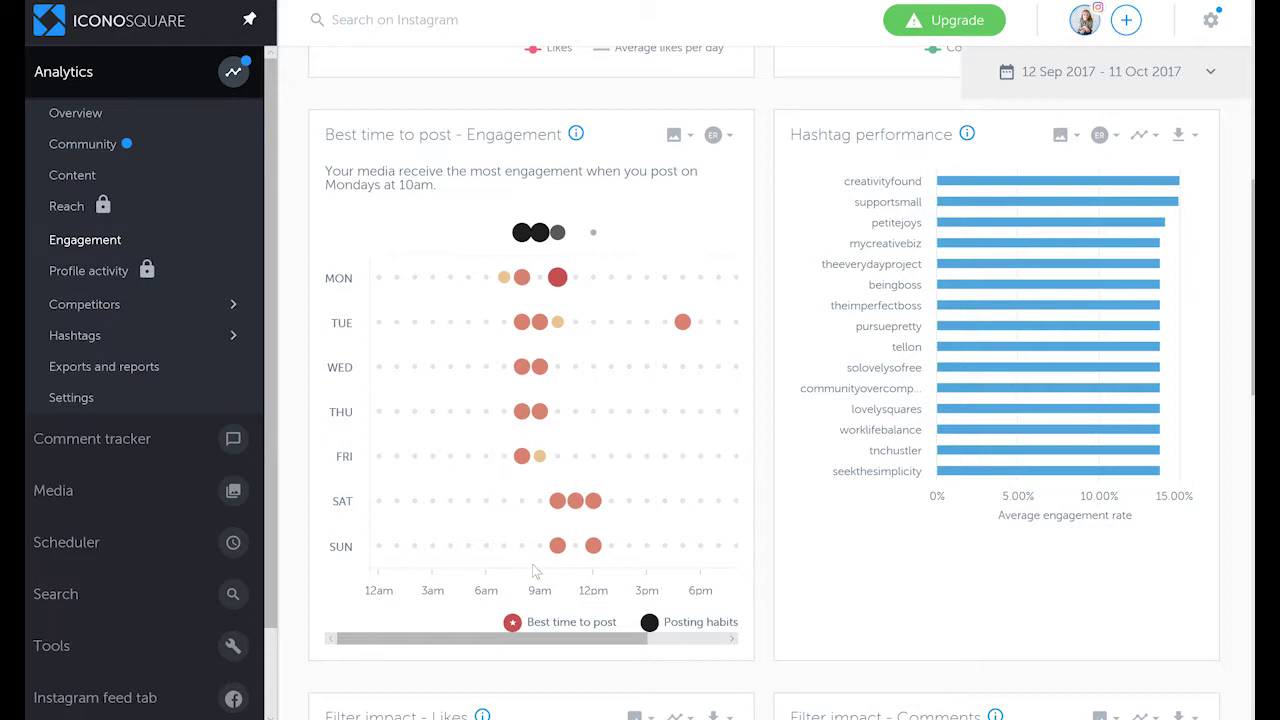
left_click_drag(532, 564, 524, 528)
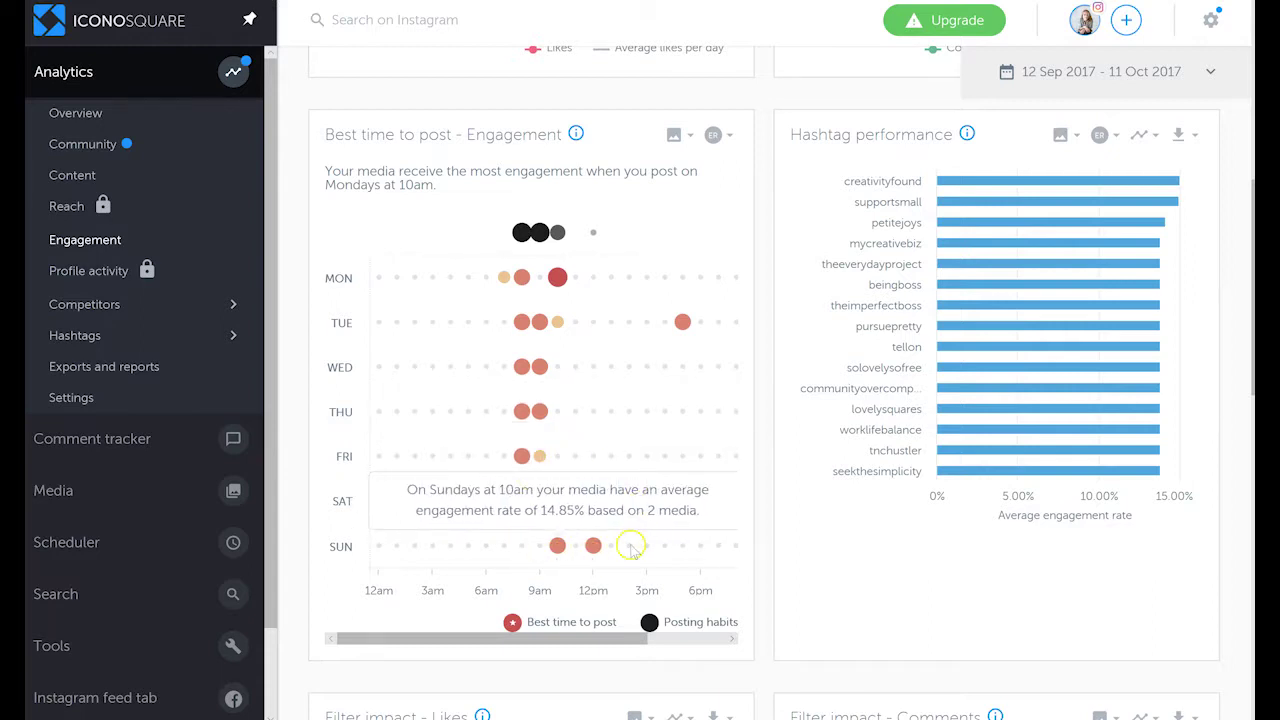
Scroll past Filter impact and rate cards to the top posts: 227 likes, 26 comments, 18.69% engagement.
scroll(808, 533, "down", 5)
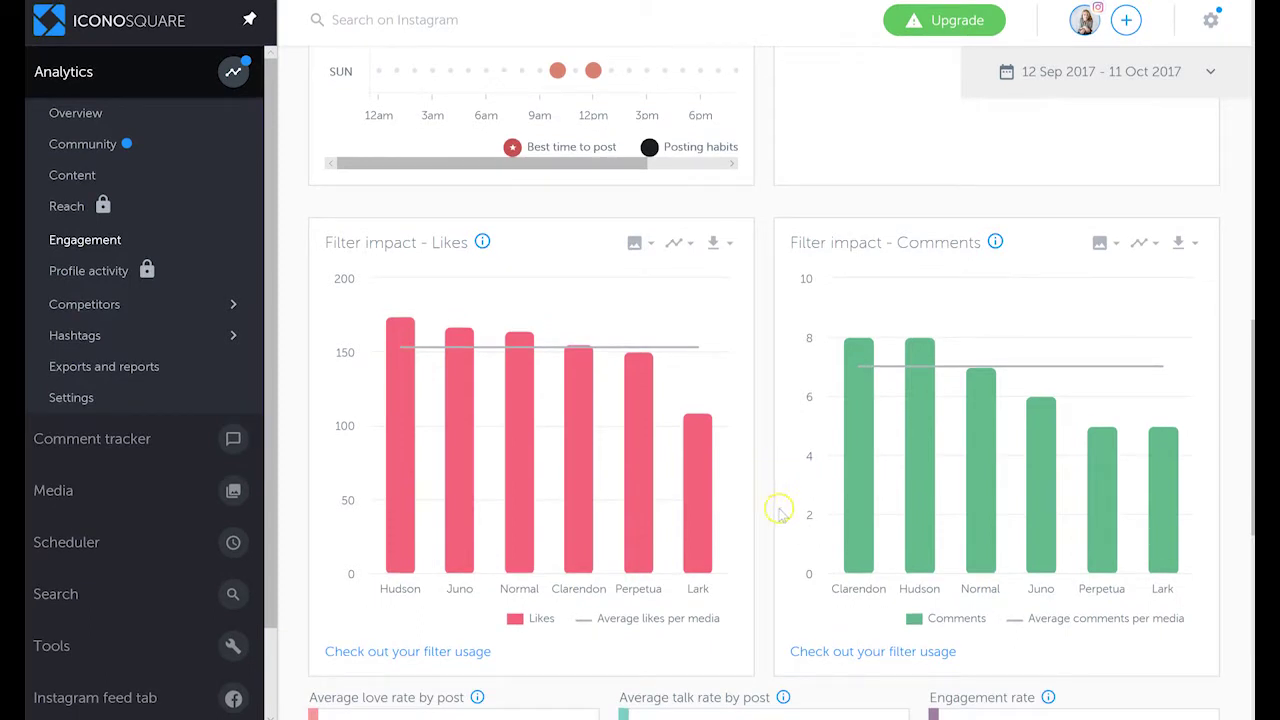
scroll(780, 513, "down", 2)
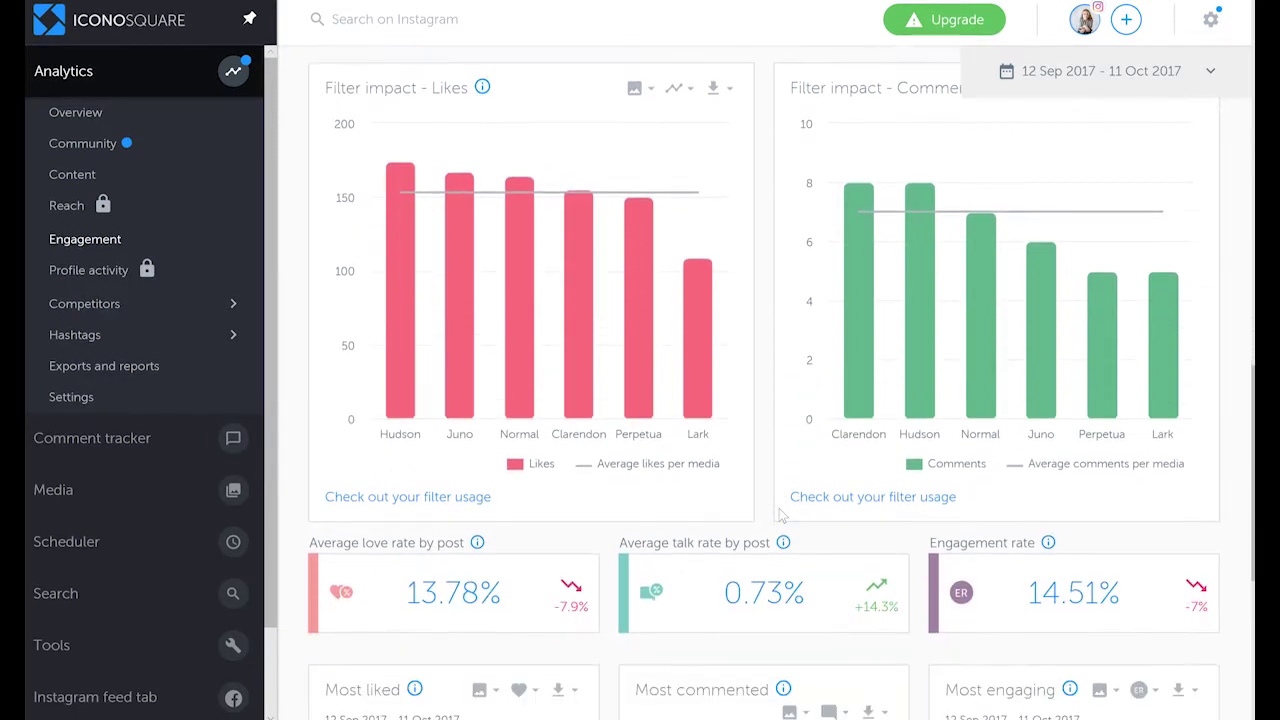
scroll(782, 514, "down", 1)
scroll(782, 515, "down", 1)
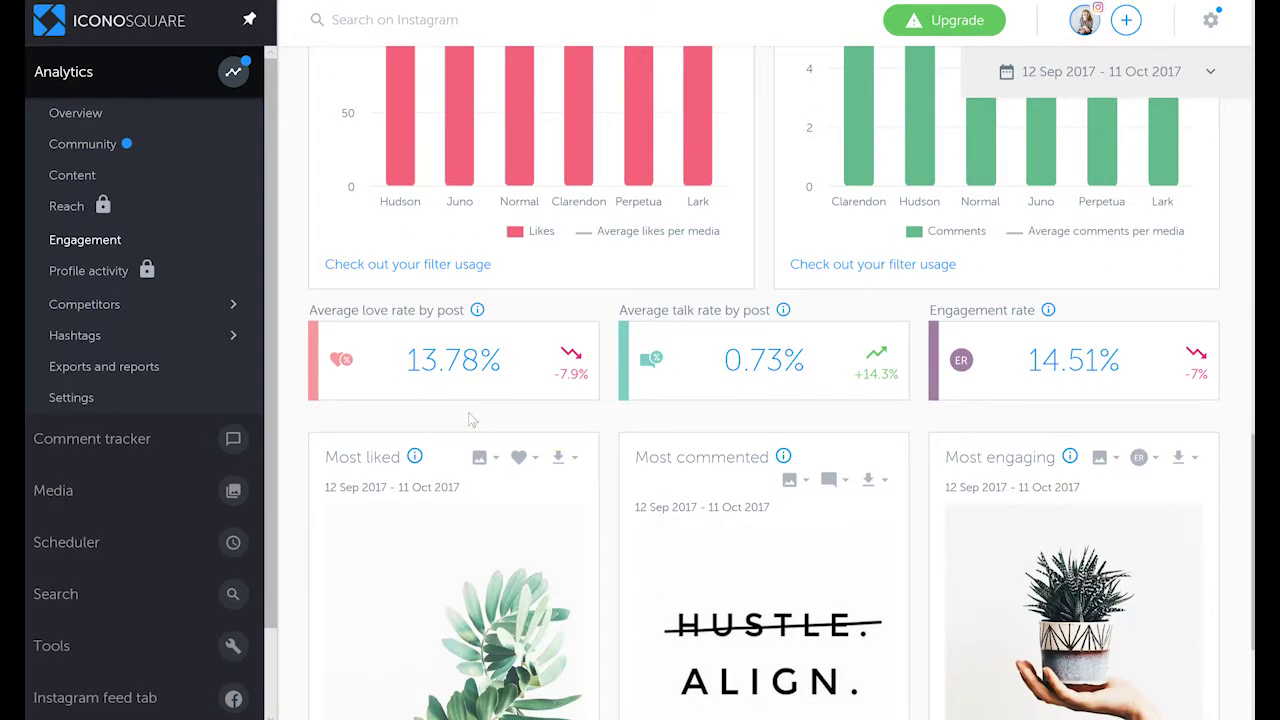
scroll(468, 412, "down", 2)
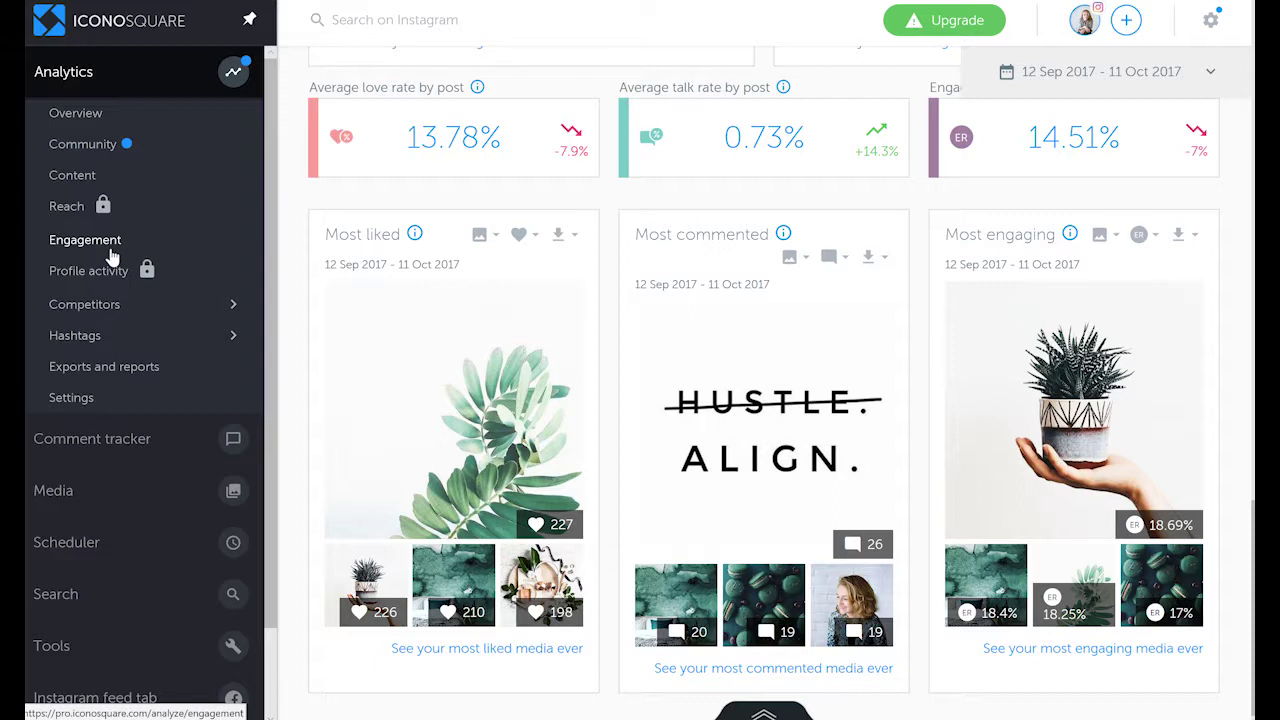
Go to the Overview dashboard showing 19 followers gained, 13.78% love rate, 14.51% engagement rate.
left_click(88, 118)
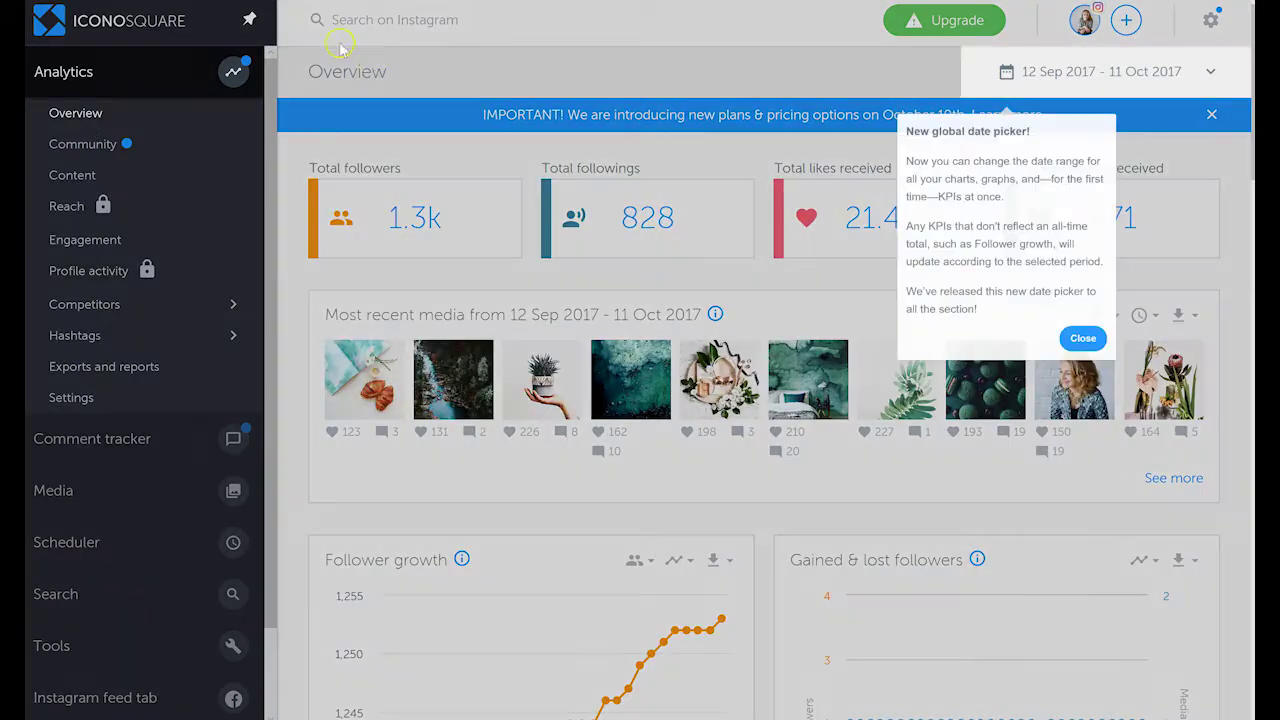
left_click(445, 145)
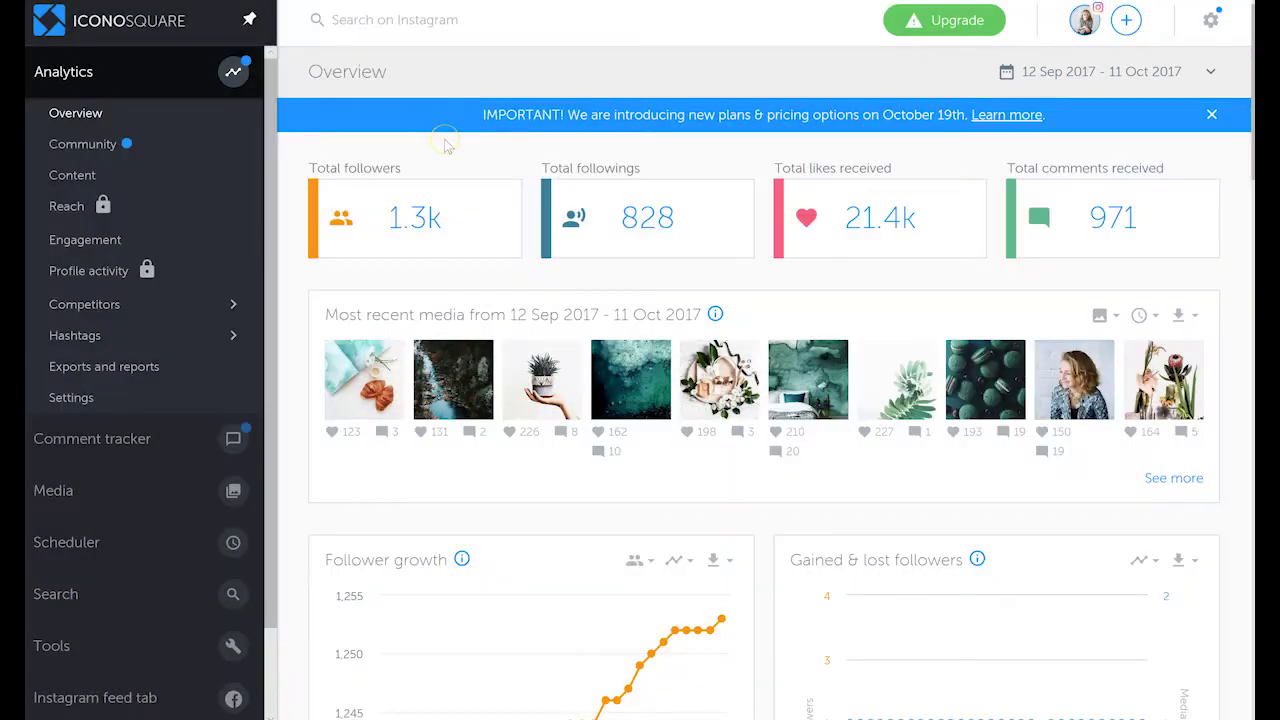
scroll(448, 147, "down", 2)
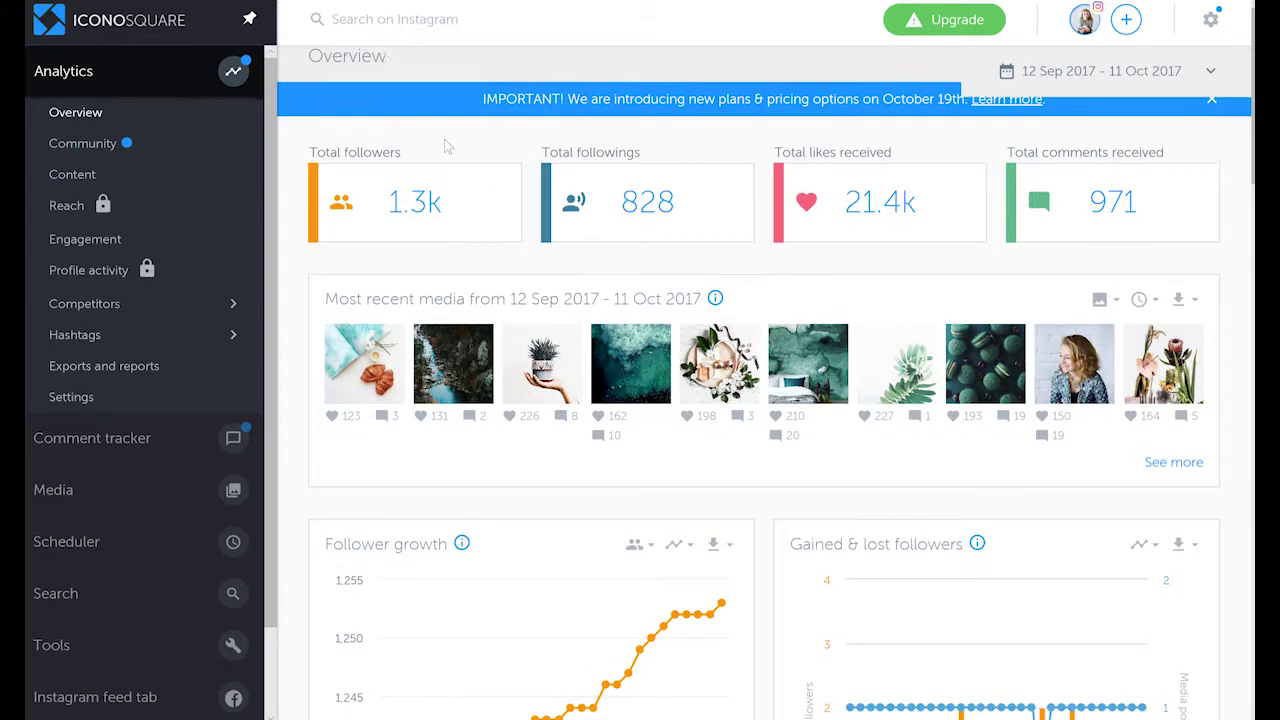
scroll(448, 147, "down", 5)
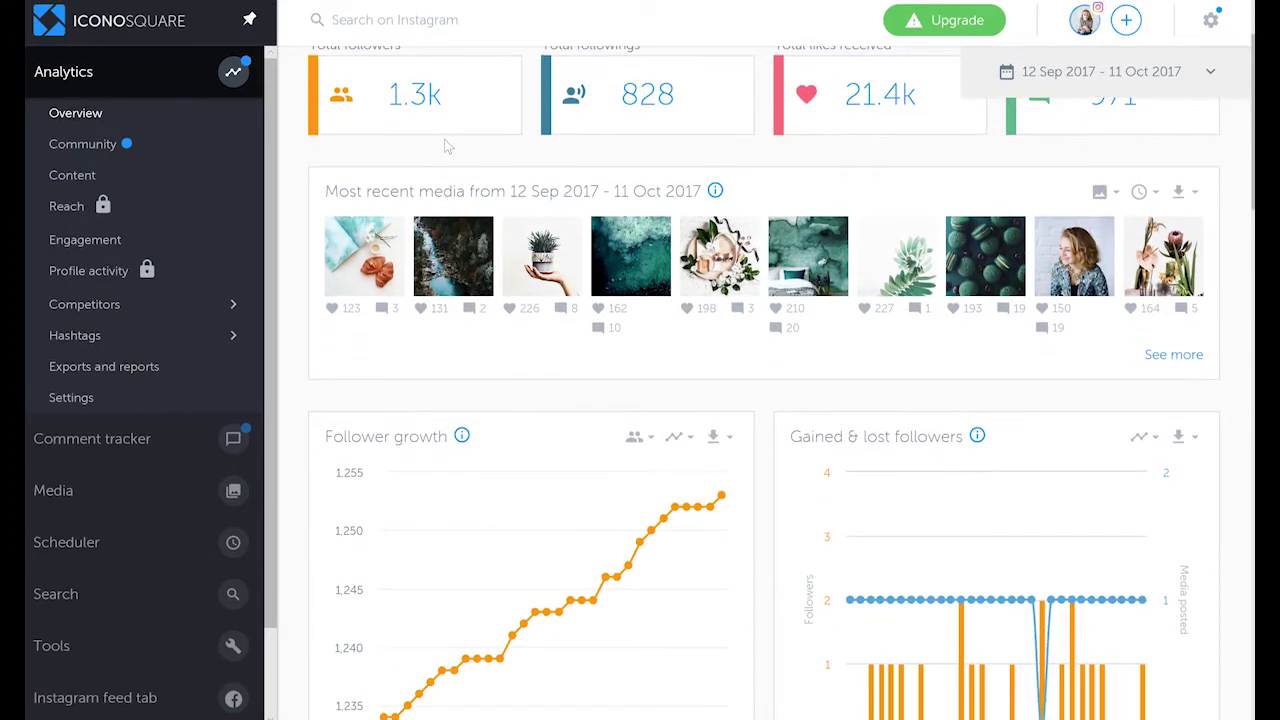
scroll(448, 147, "down", 2)
Scroll further down the Overview dashboard to the likes and comments history charts.
scroll(448, 147, "down", 1)
scroll(448, 147, "down", 6)
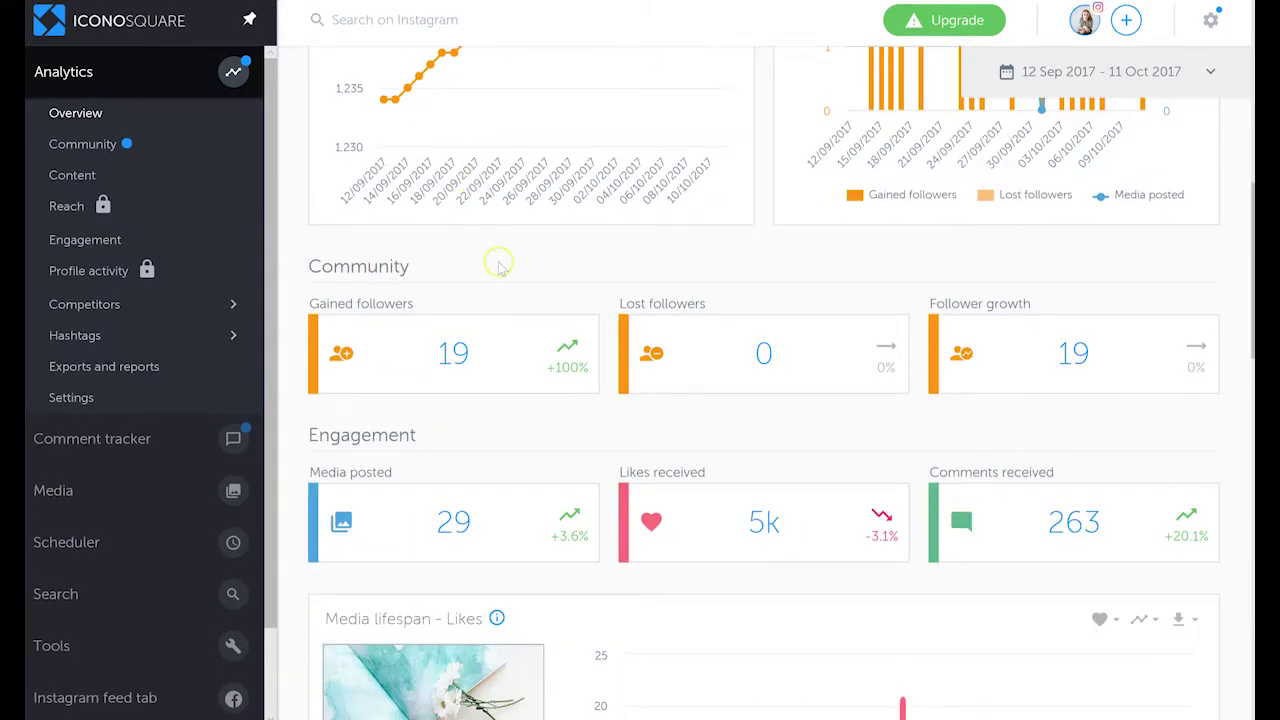
scroll(500, 265, "down", 4)
scroll(500, 268, "down", 8)
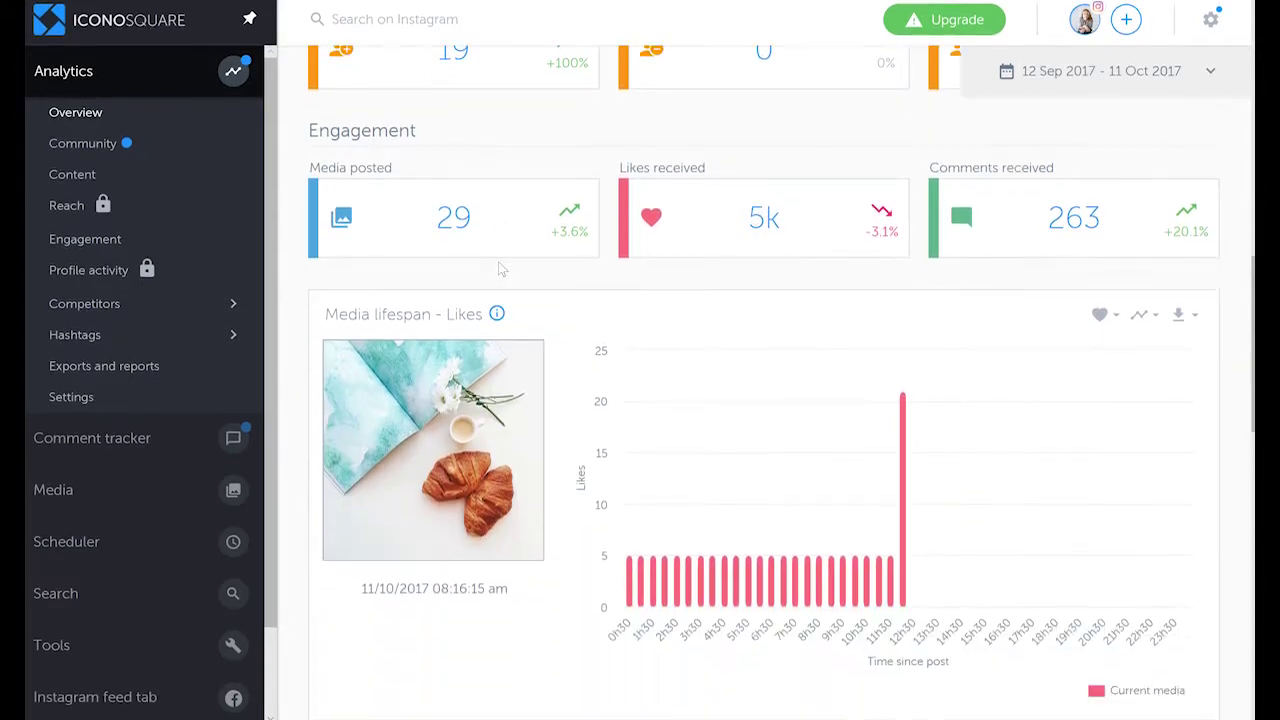
scroll(500, 268, "down", 6)
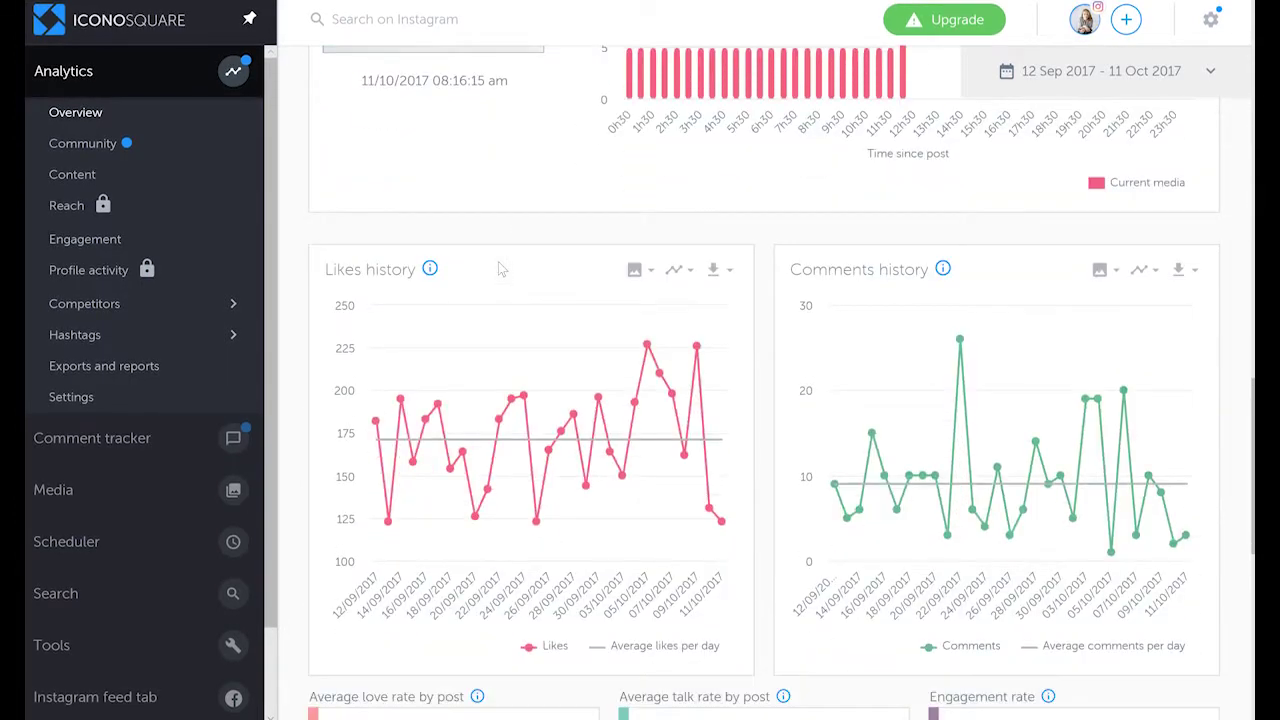
scroll(500, 268, "down", 2)
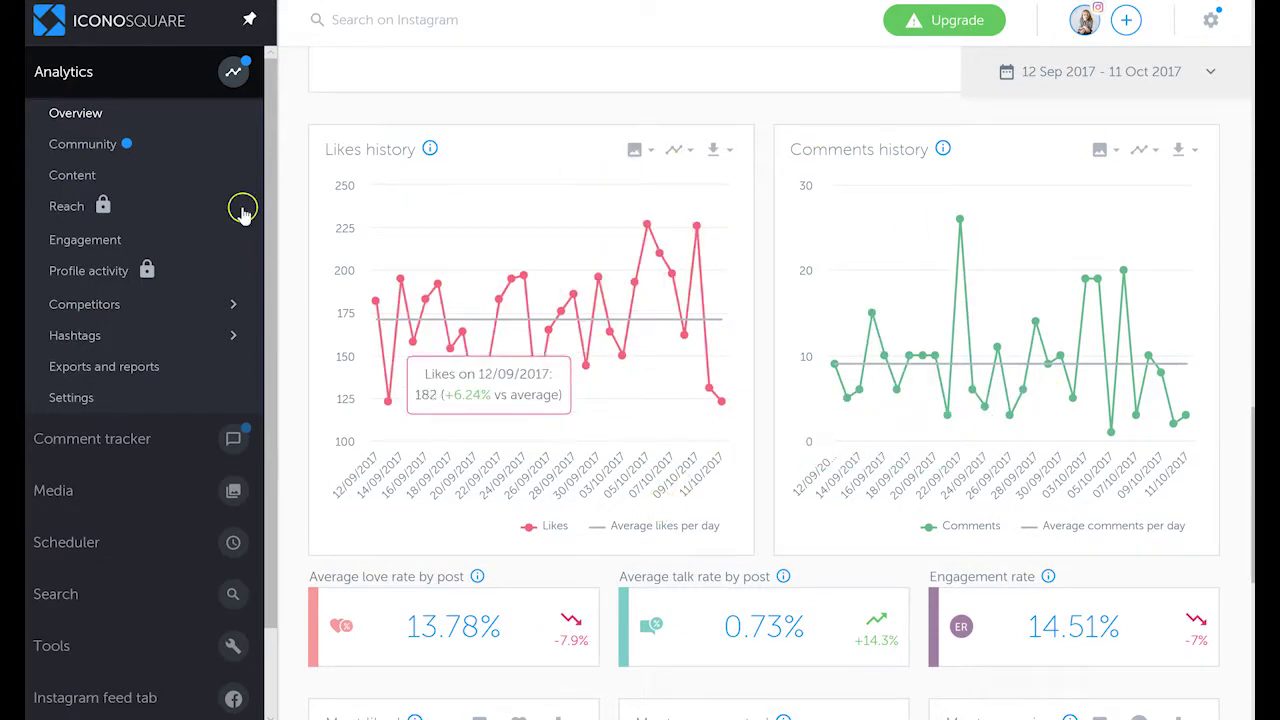
Bring up Community analytics and review follower growth, reachability and activity profile charts.
left_click(100, 143)
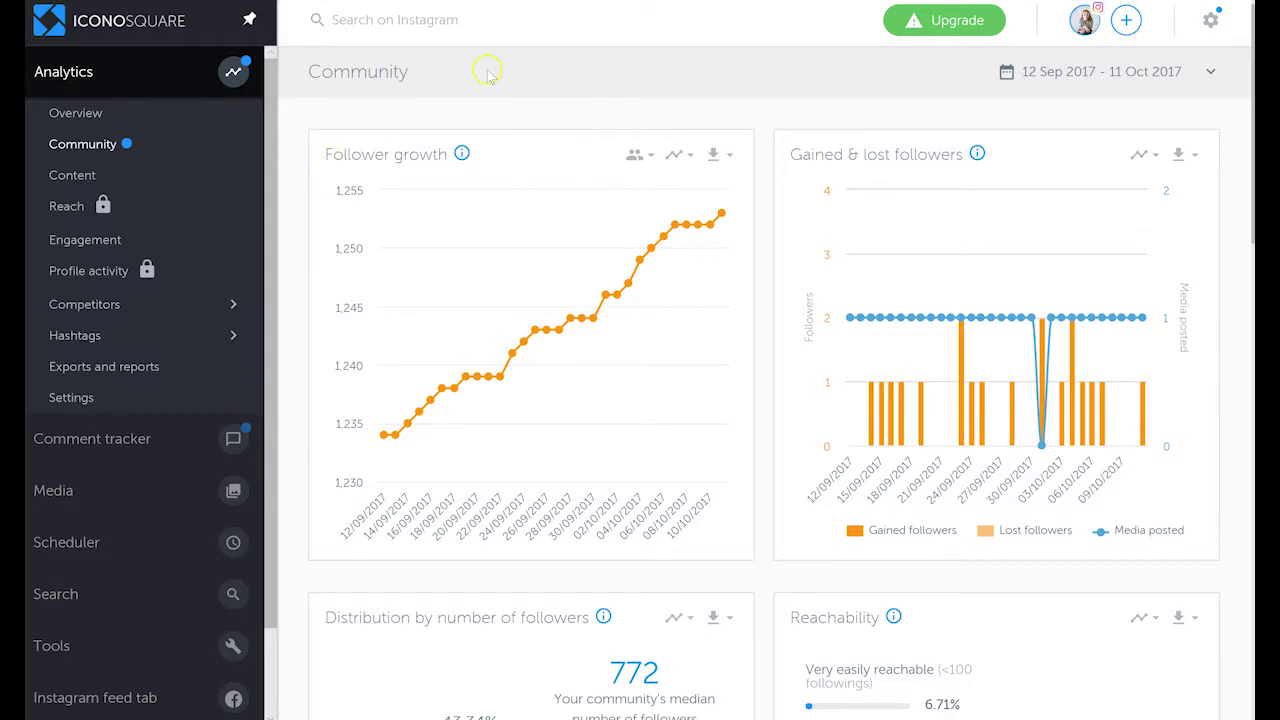
scroll(737, 312, "down", 3)
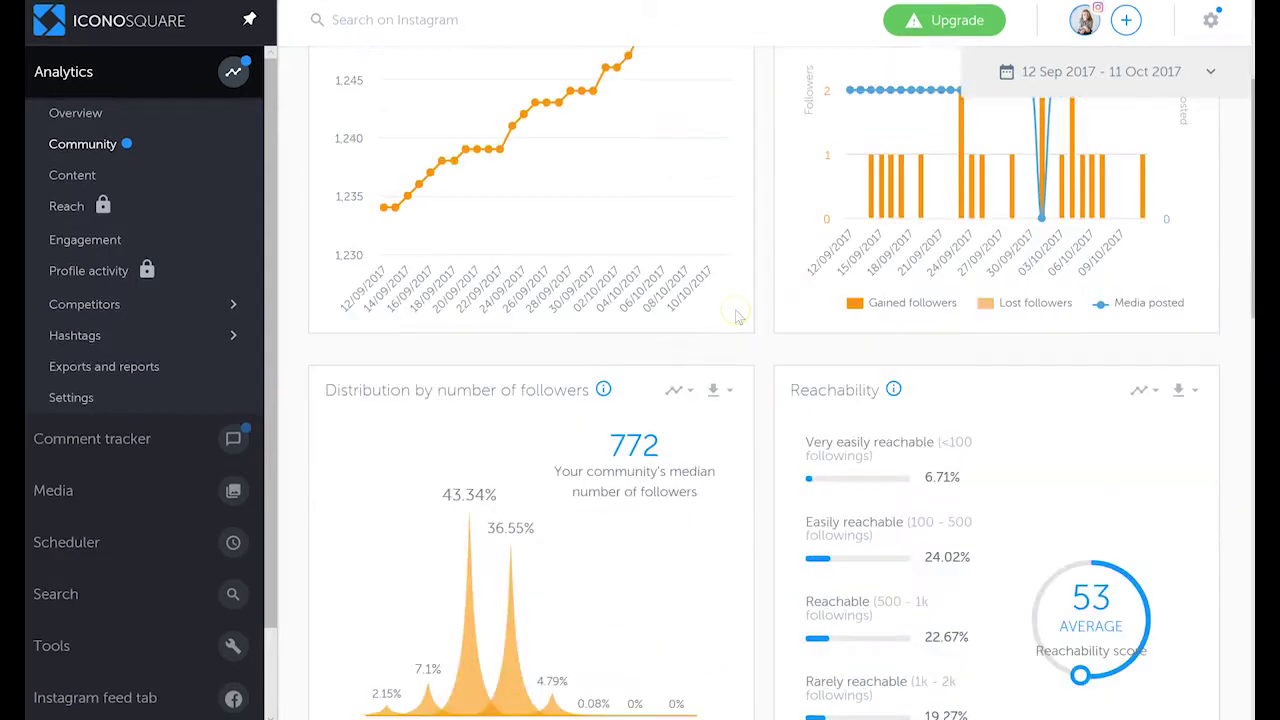
scroll(737, 314, "down", 2)
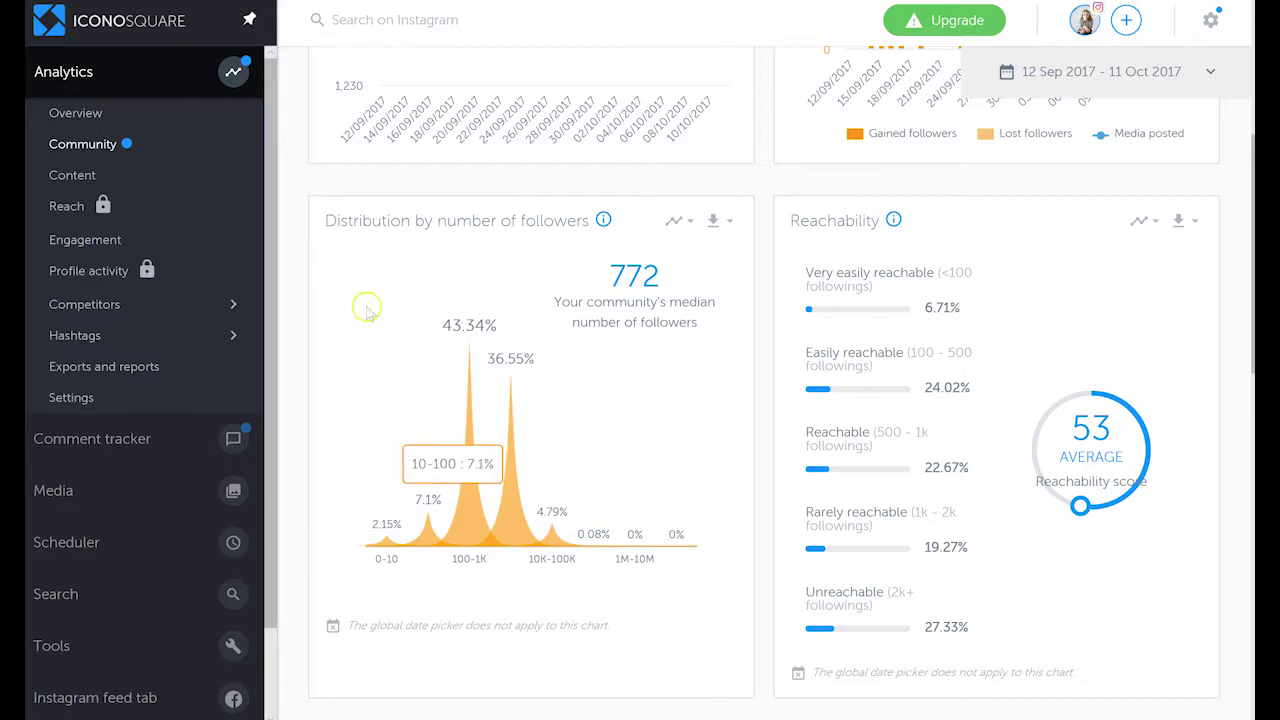
scroll(710, 436, "down", 1)
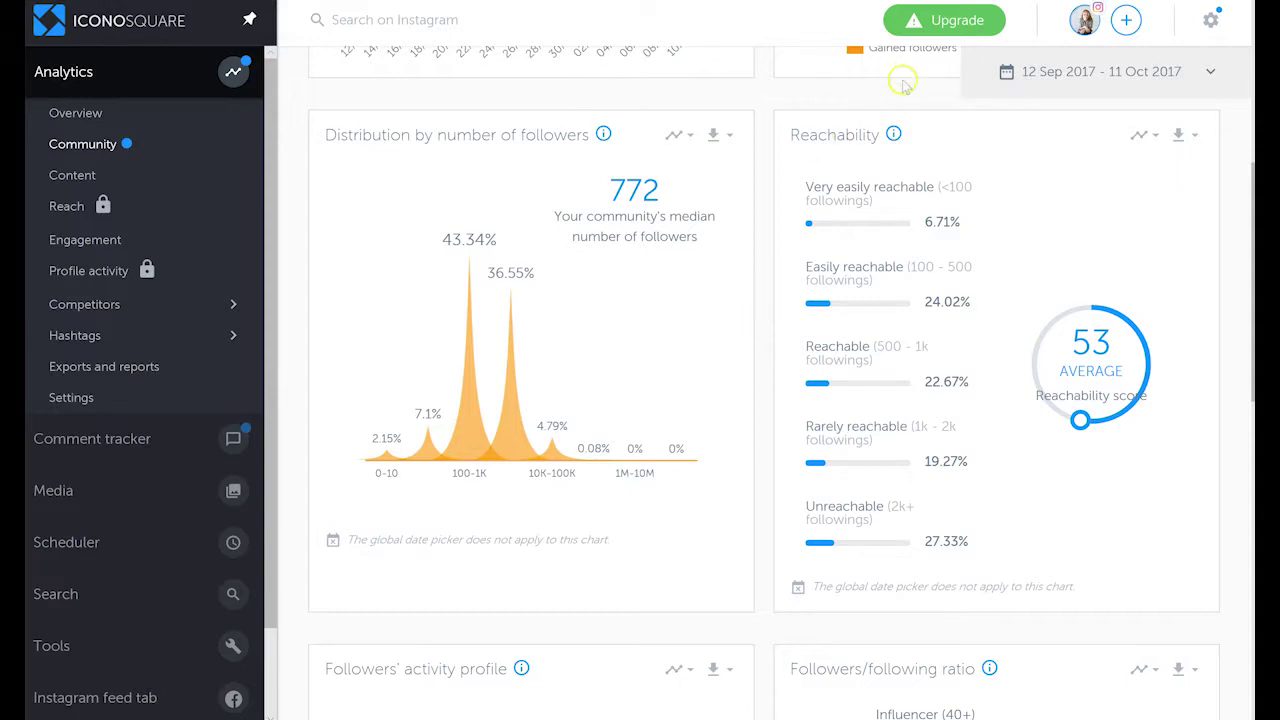
scroll(782, 495, "down", 6)
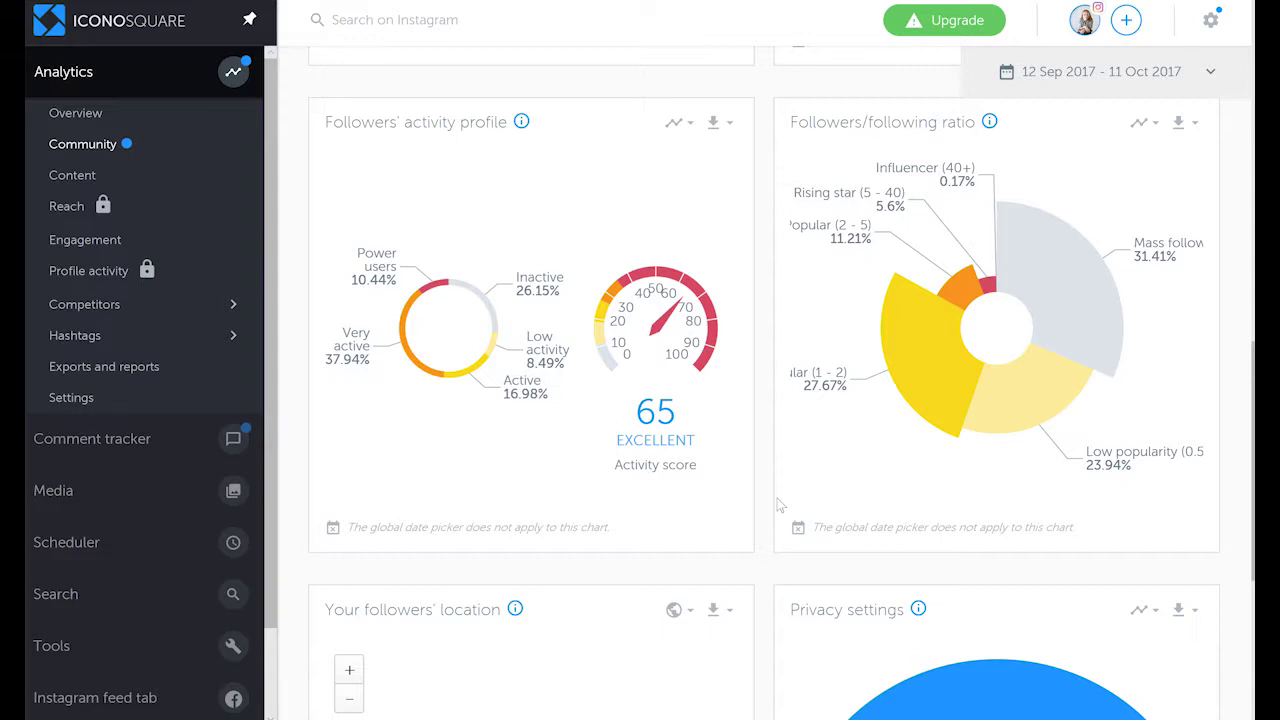
Inspect the Followers/following ratio pie slices, then followers' location and privacy settings.
mouse_move(930, 372)
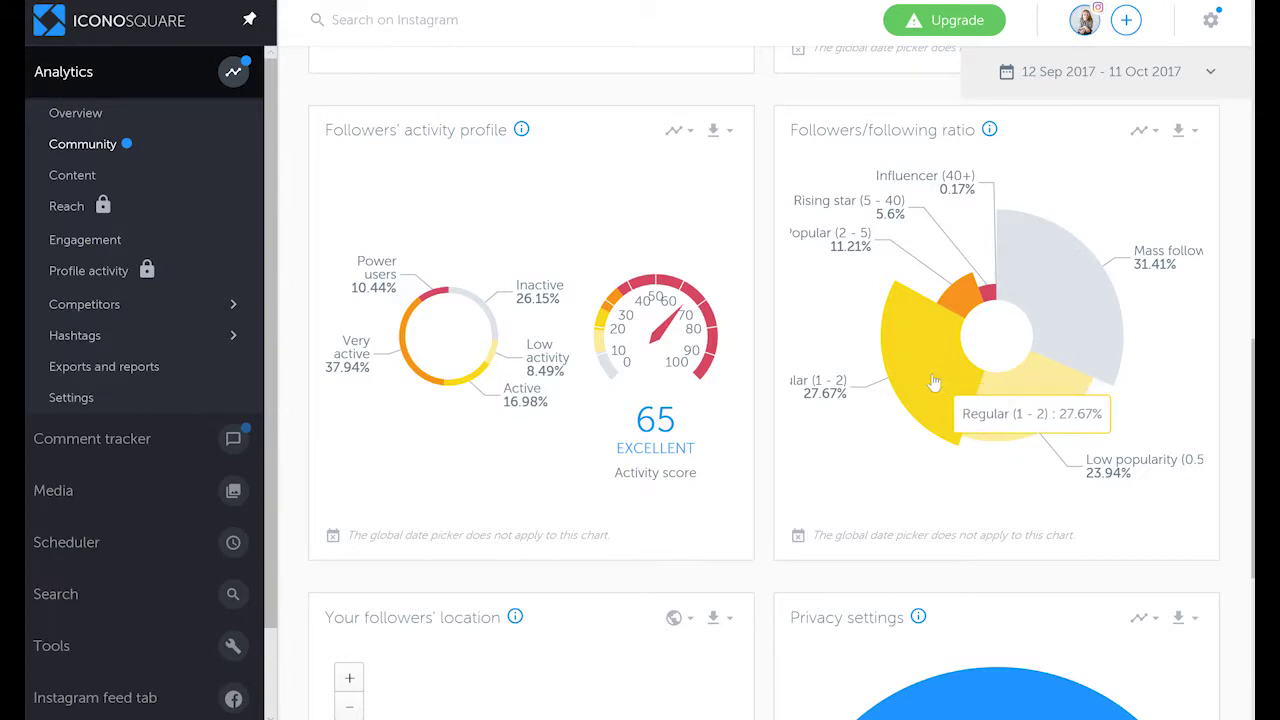
mouse_move(995, 412)
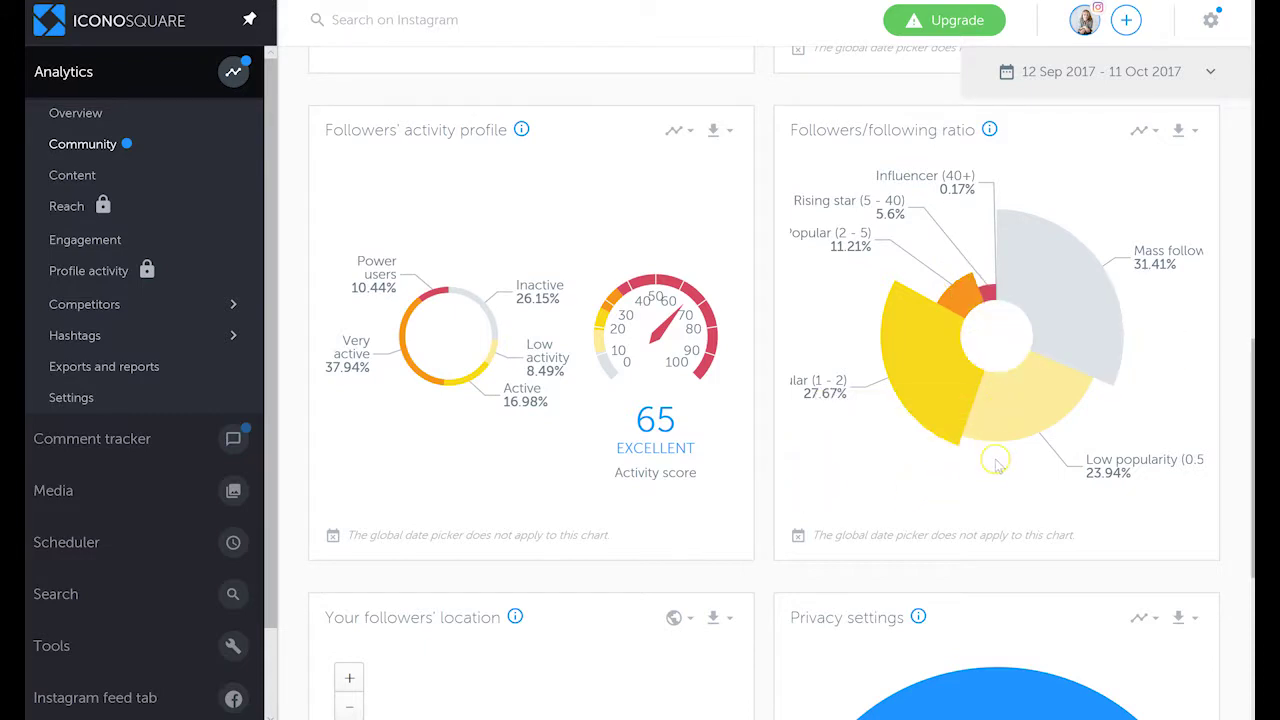
scroll(996, 462, "down", 1)
scroll(996, 463, "down", 4)
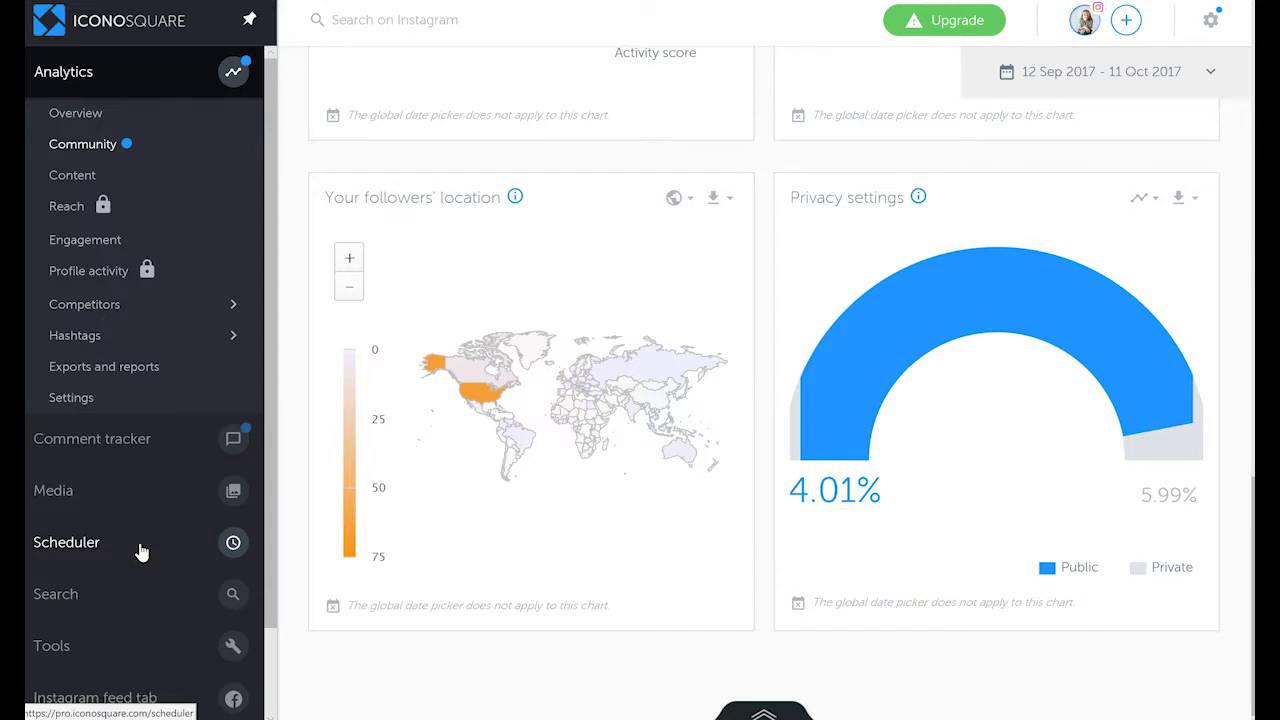
Bring up the Post scheduler with its mobile app prompt and expand Tools to show Widget and Chrome extension.
left_click(150, 376)
left_click(60, 330)
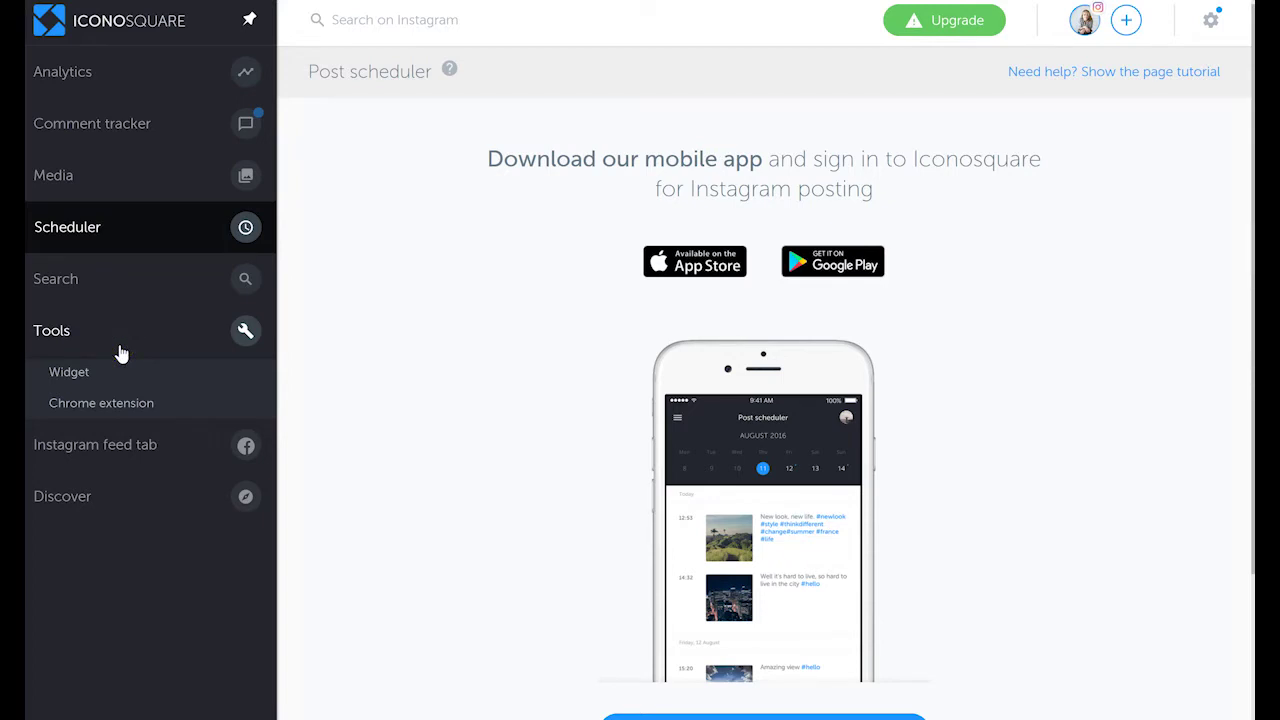
scroll(344, 368, "down", 2)
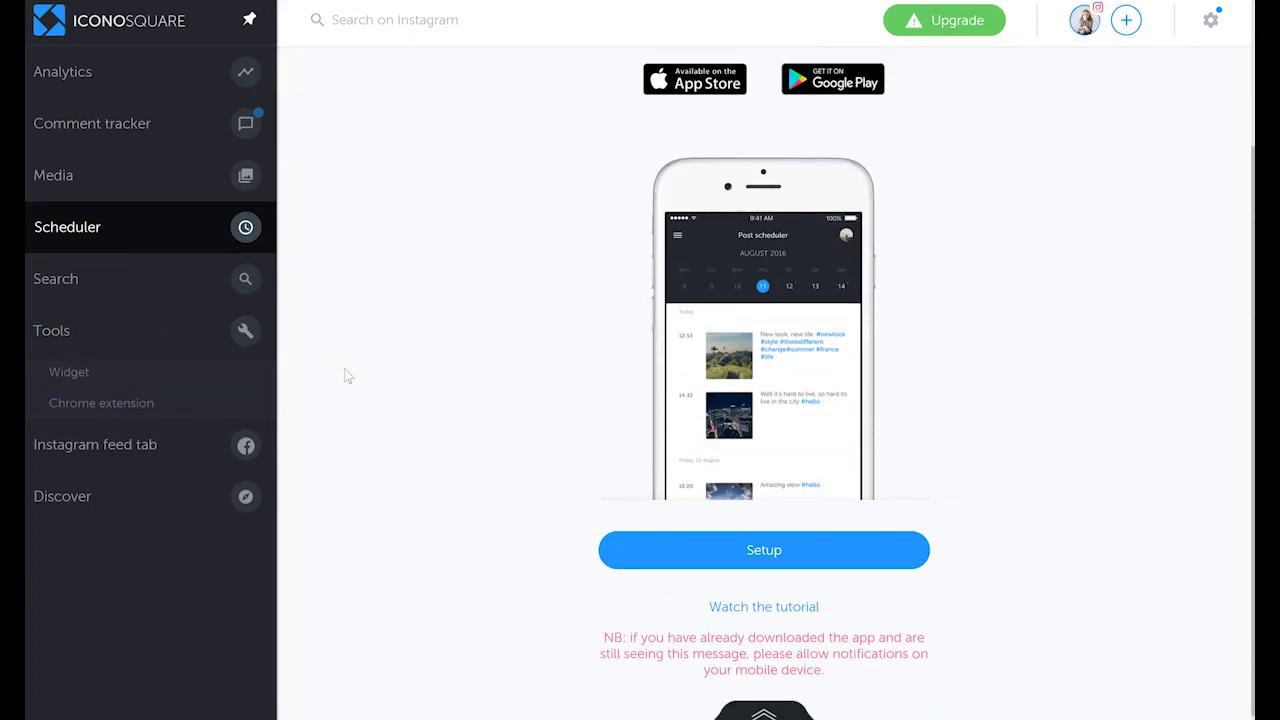
scroll(344, 368, "up", 2)
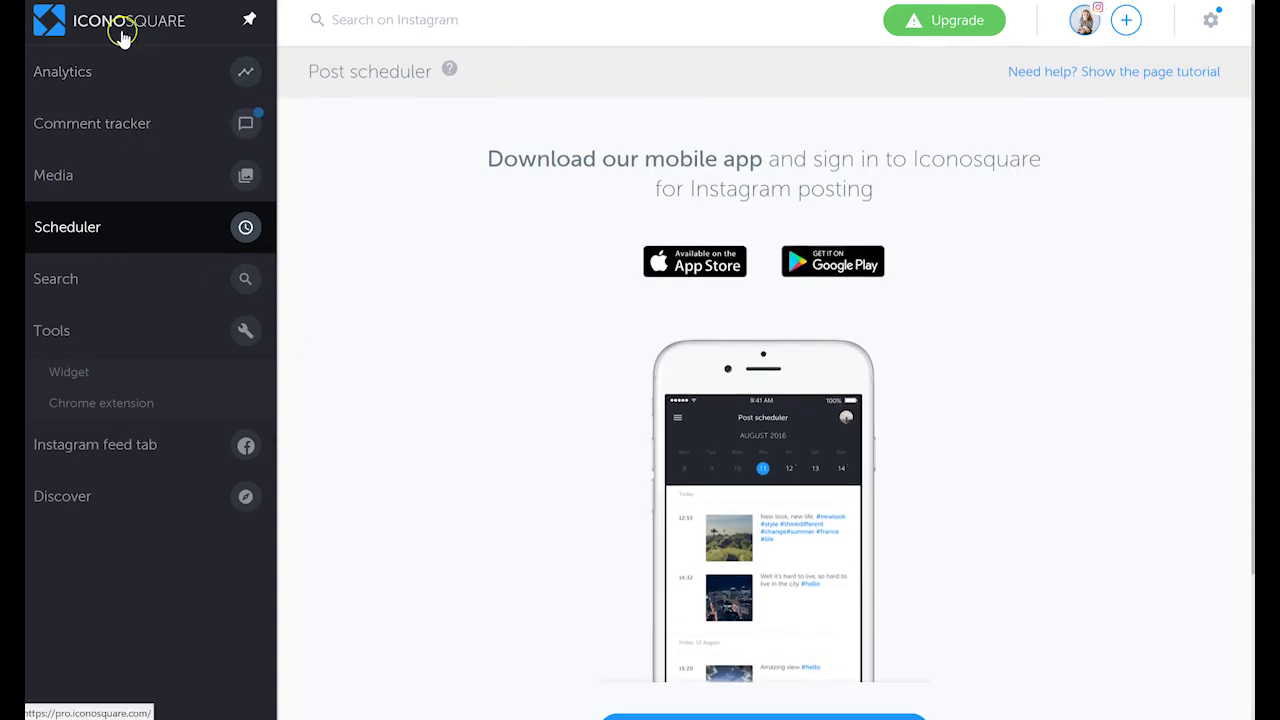